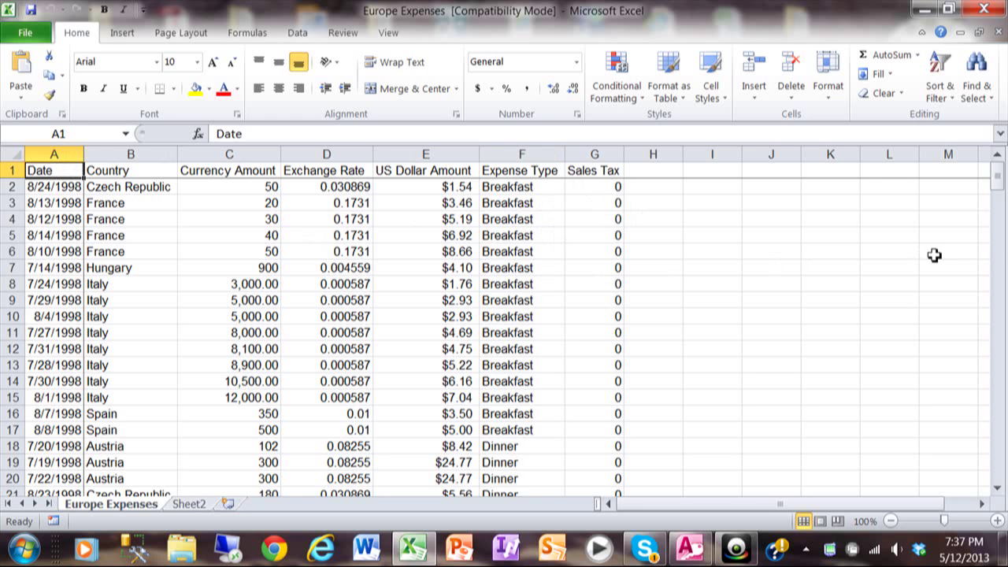
Close the Europe Expenses workbook in Excel and switch to the Access database.
mouse_move(999, 187)
mouse_down()
mouse_move(999, 464)
mouse_move(997, 175)
mouse_up()
click(986, 10)
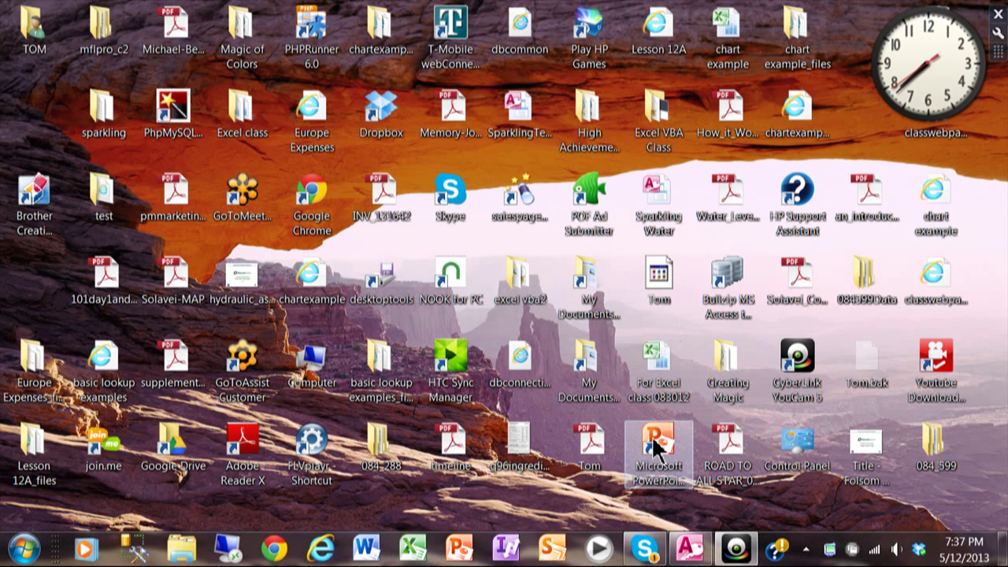
click(690, 549)
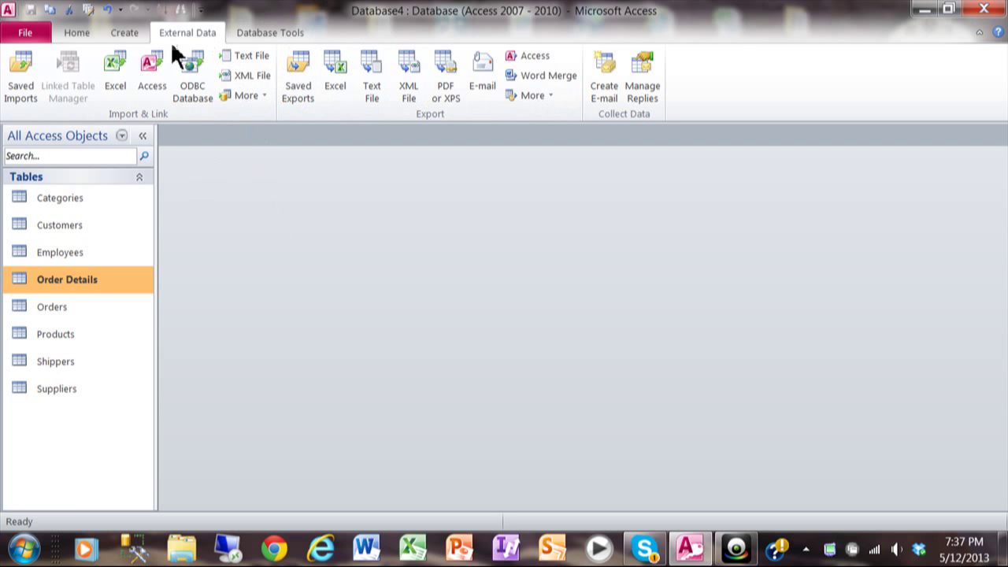
Start an Excel import and choose the Europe Expenses file from the Excel class folder on the Desktop as the source.
click(116, 67)
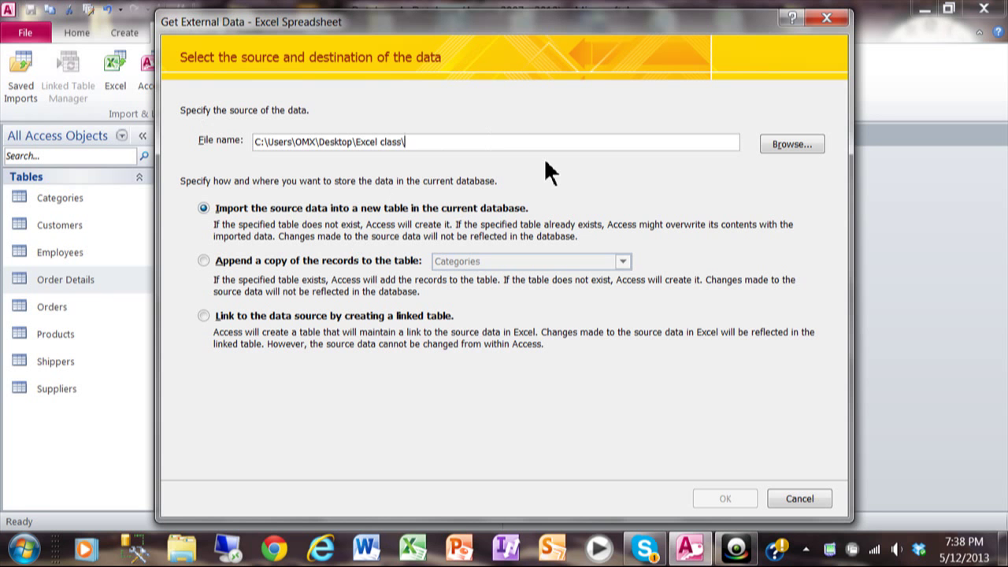
click(775, 146)
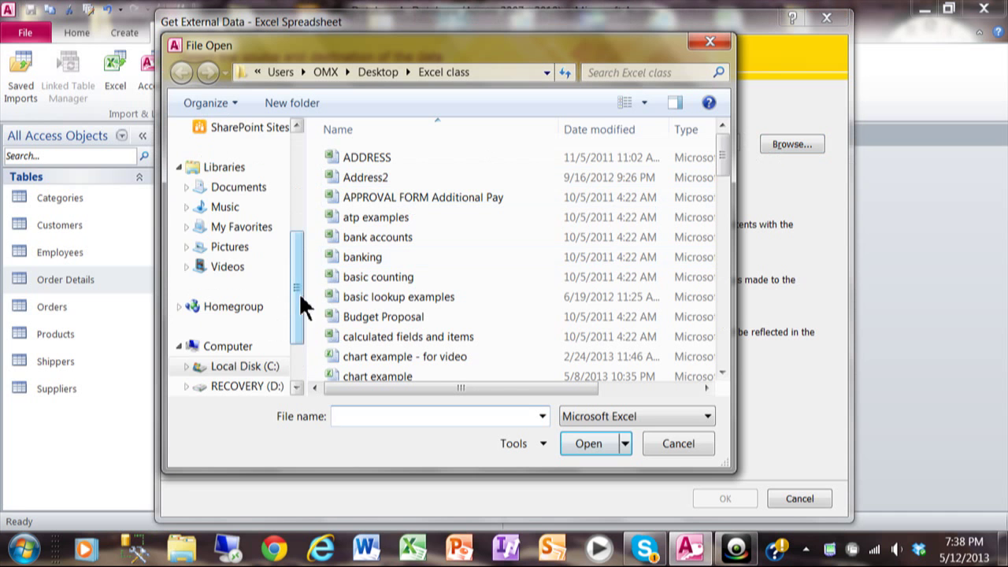
drag(304, 299, 293, 176)
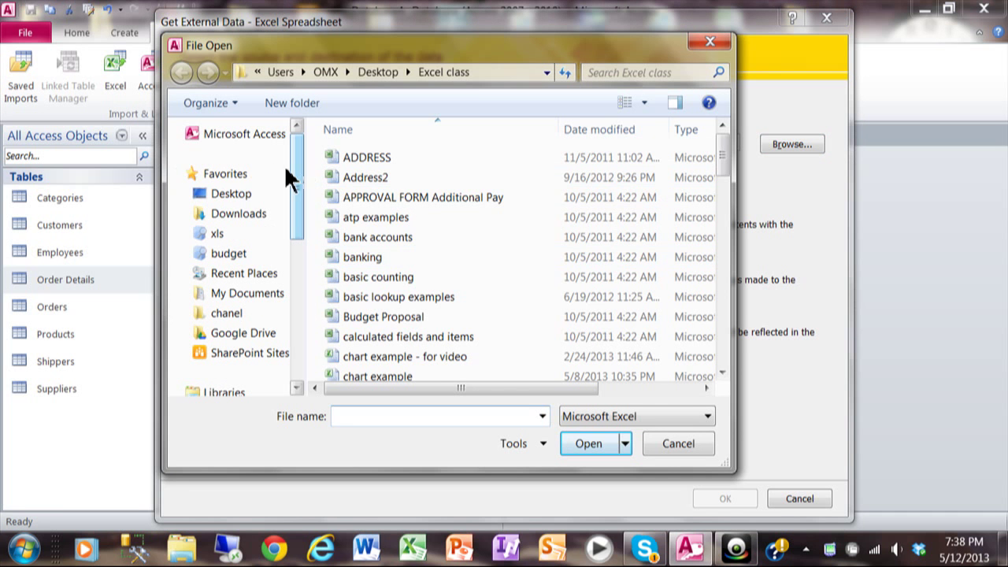
click(249, 196)
drag(724, 146, 730, 271)
double_click(433, 153)
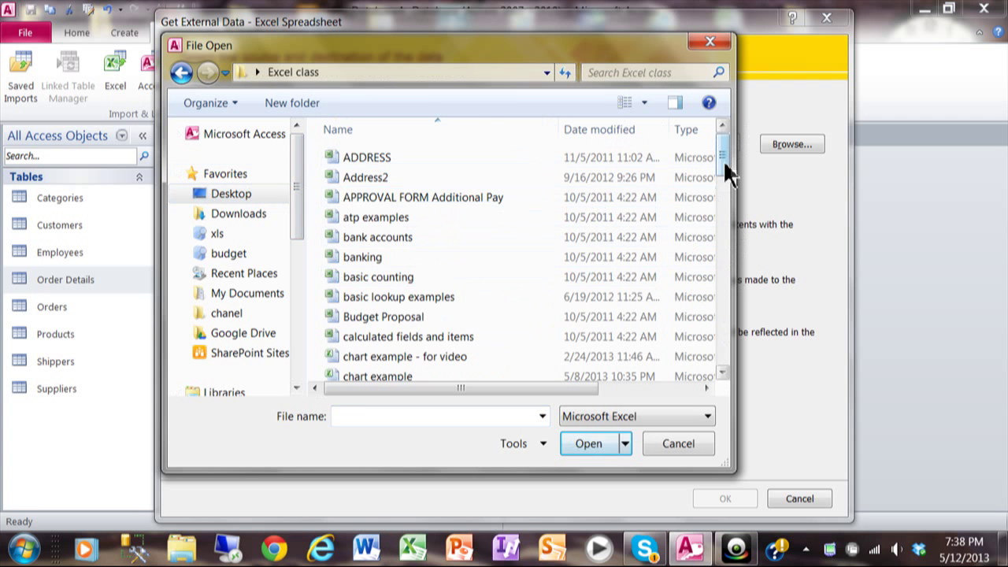
drag(723, 158, 722, 230)
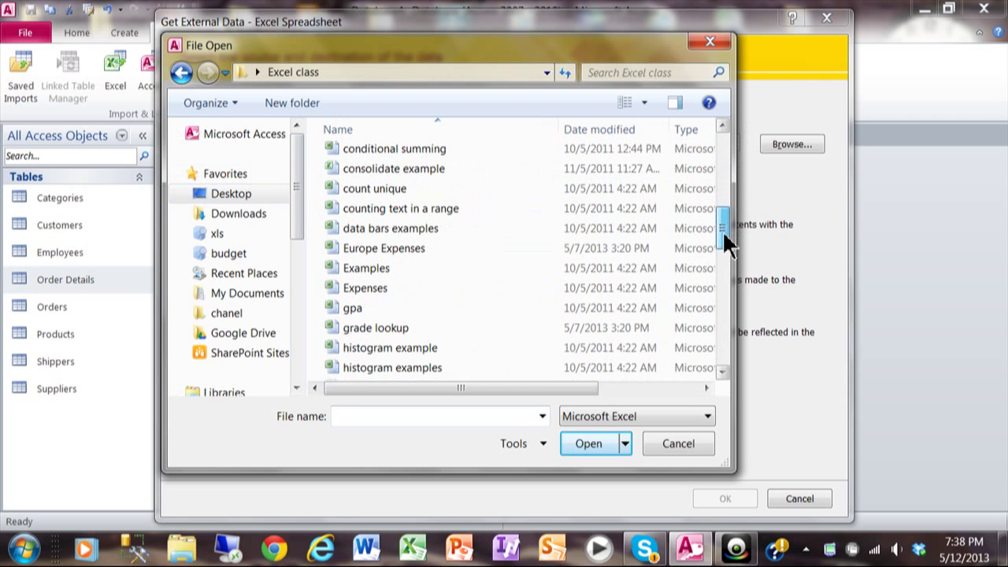
click(385, 250)
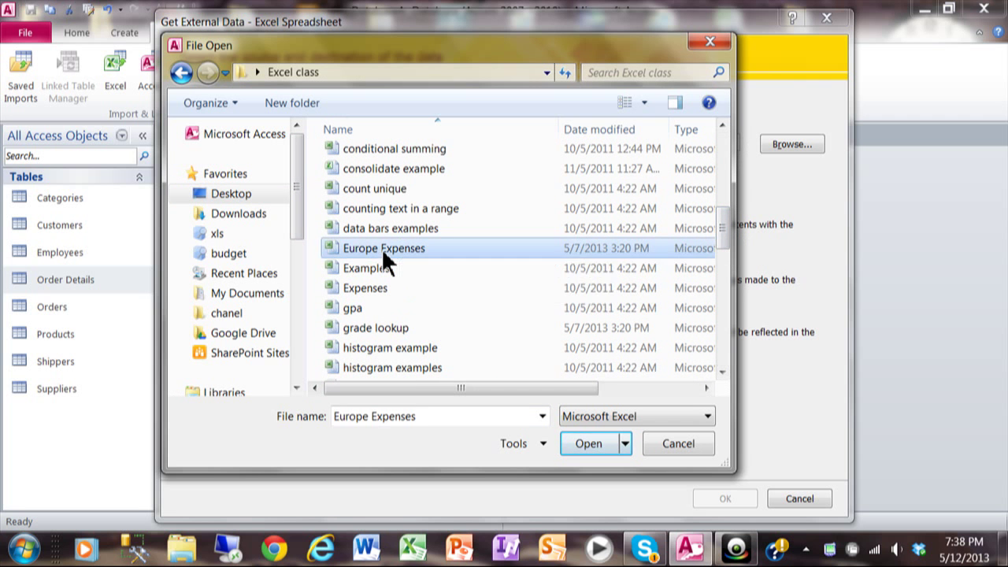
click(569, 438)
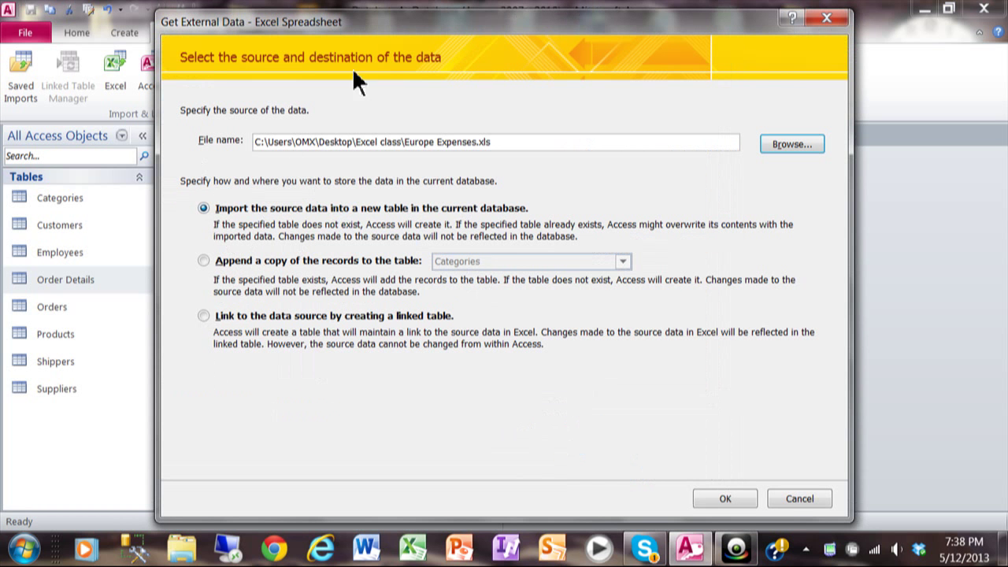
Choose to import the source data into a new table in the current database and proceed to the import wizard.
drag(391, 26, 440, 31)
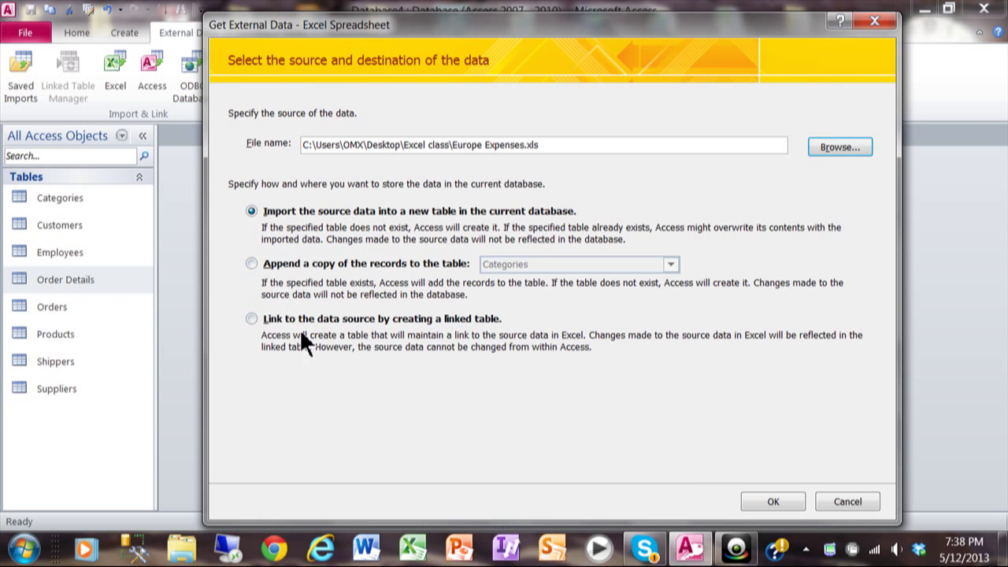
click(254, 318)
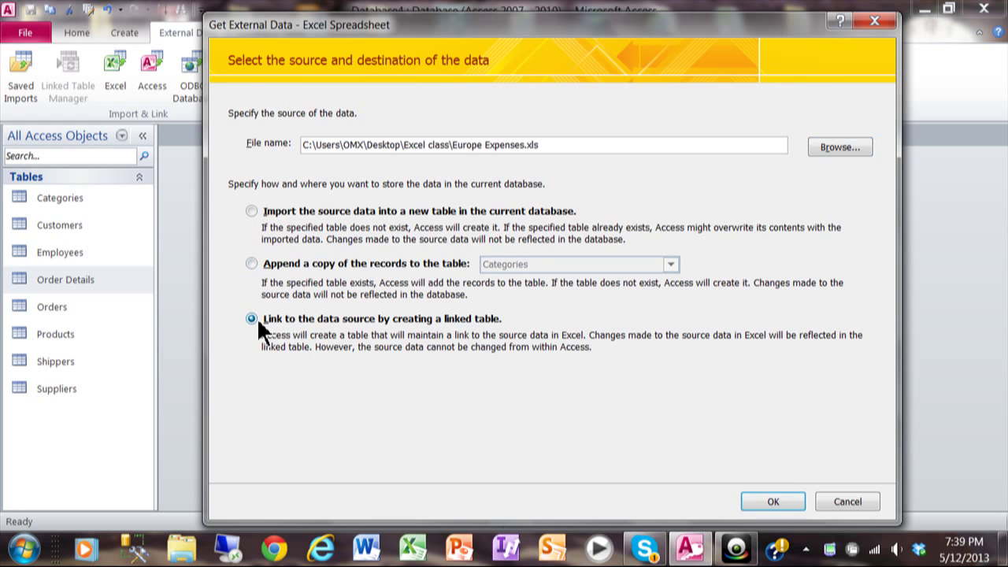
click(253, 211)
click(774, 500)
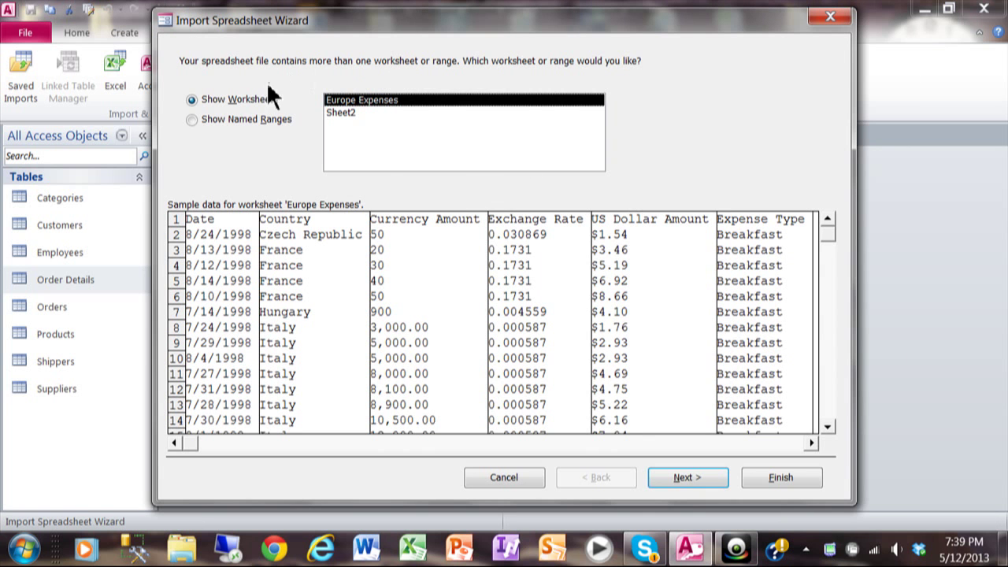
Select the Europe Expenses worksheet as the data to import and use its first row as column headings.
click(192, 119)
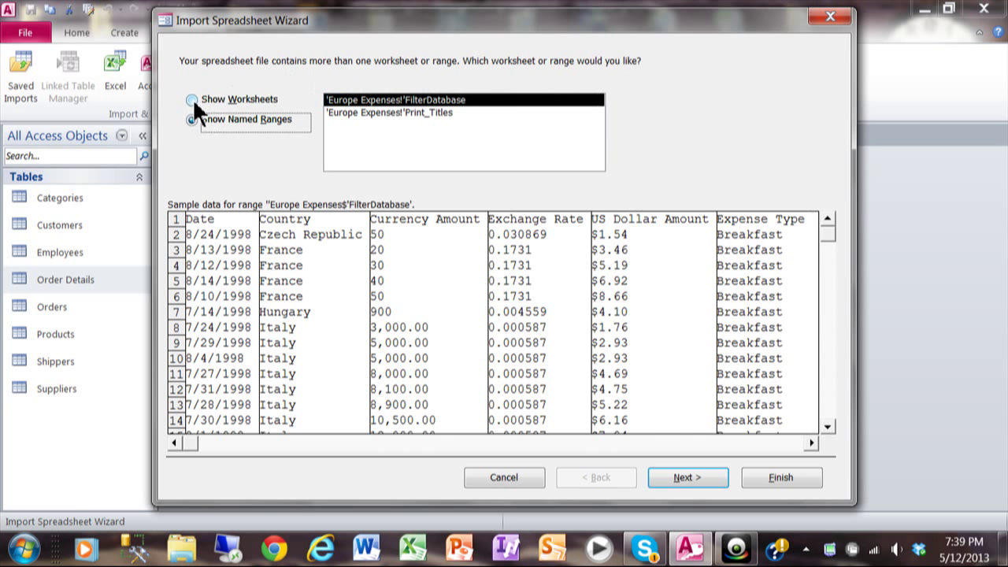
click(192, 98)
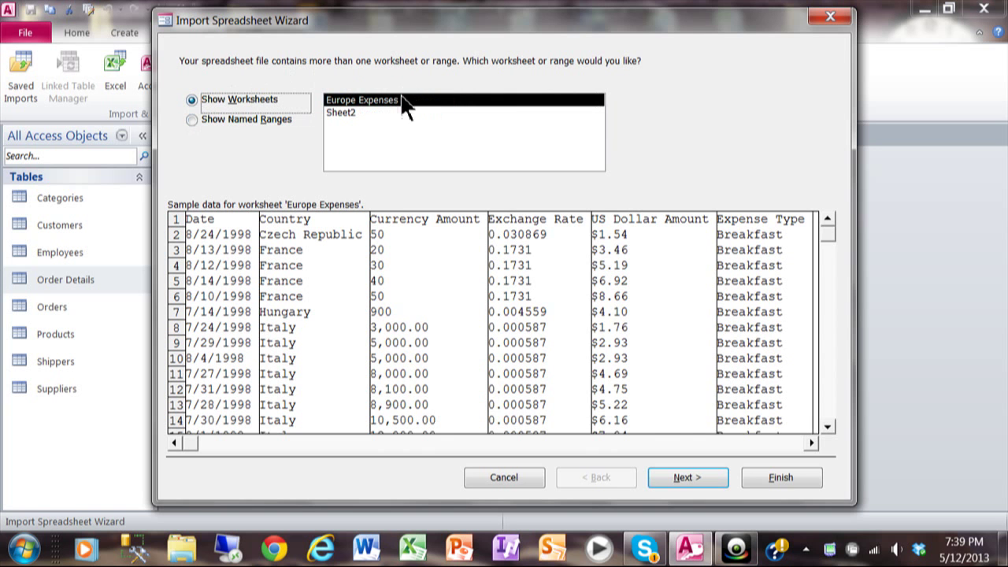
click(402, 102)
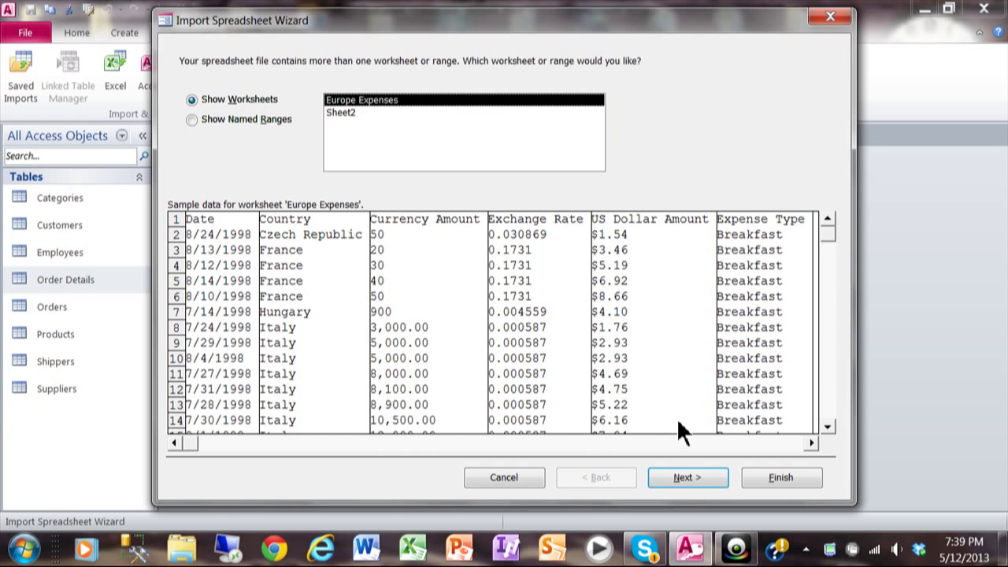
click(672, 476)
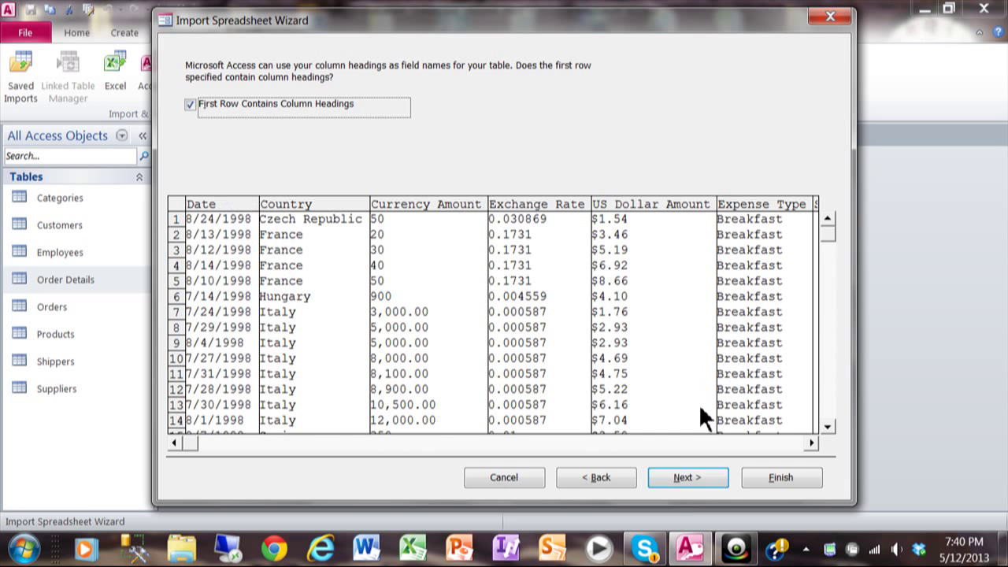
click(687, 481)
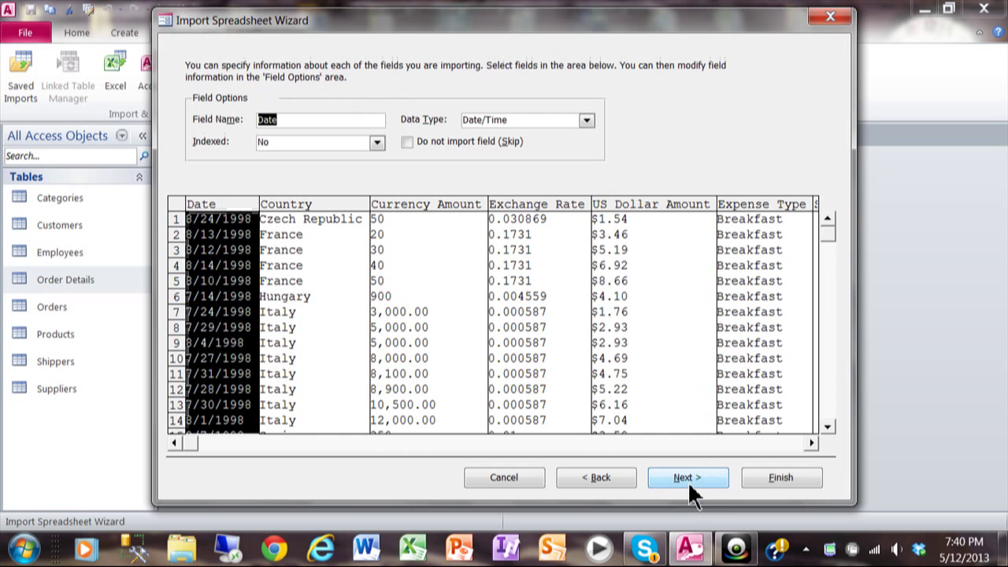
Review the field options of the columns from Date to Expense Type, including the indexing and data type choices for Date.
click(341, 216)
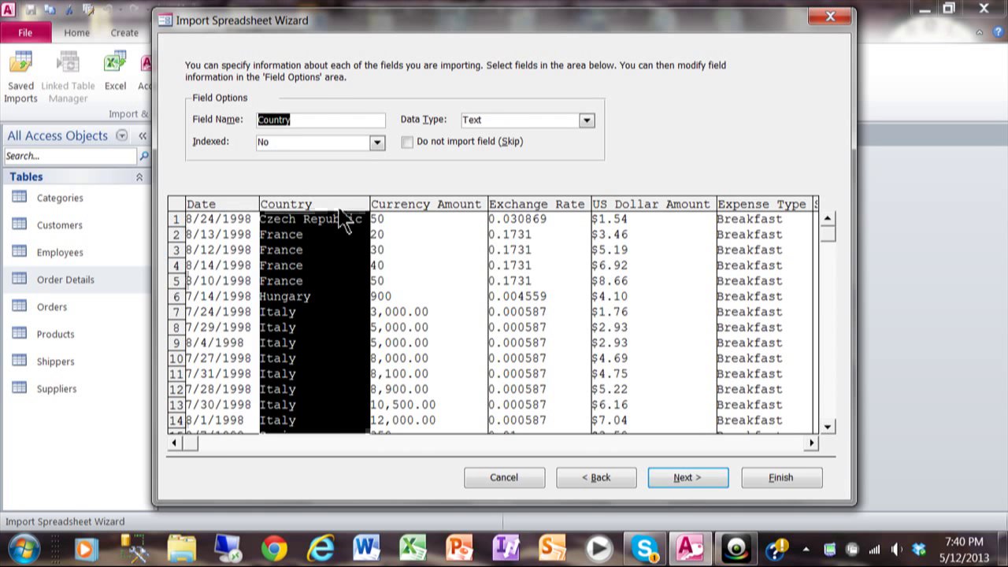
click(394, 206)
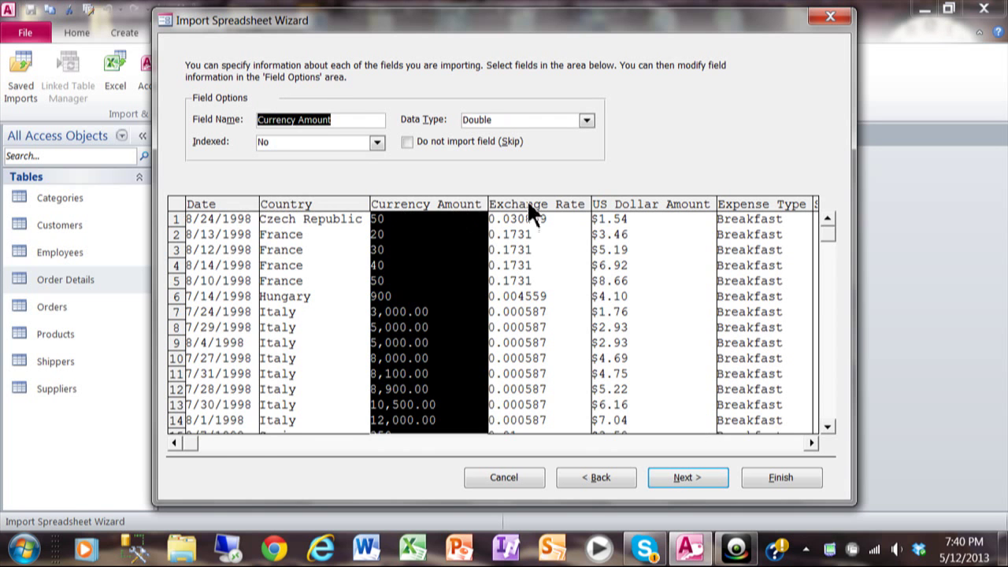
click(494, 198)
click(611, 199)
click(769, 198)
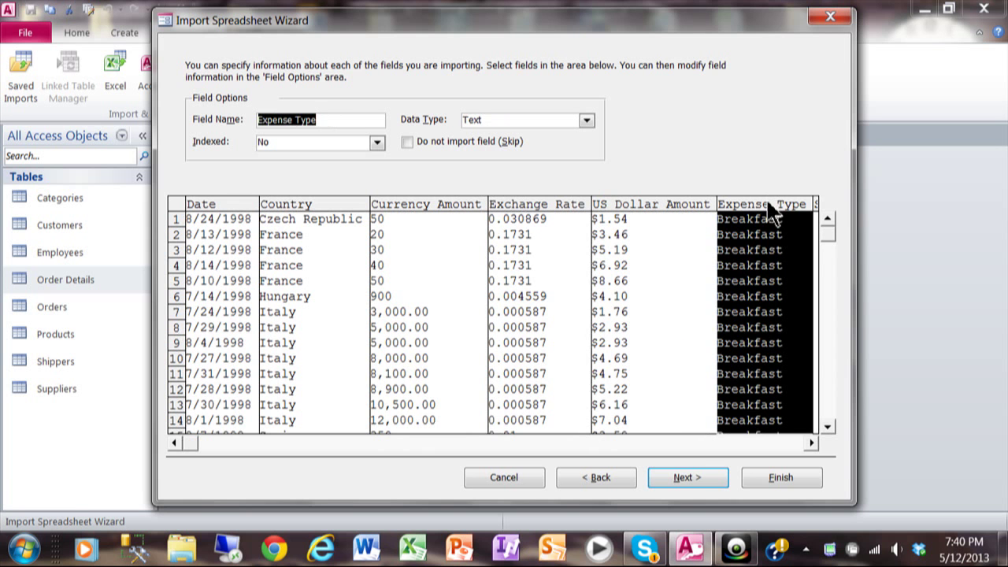
click(234, 197)
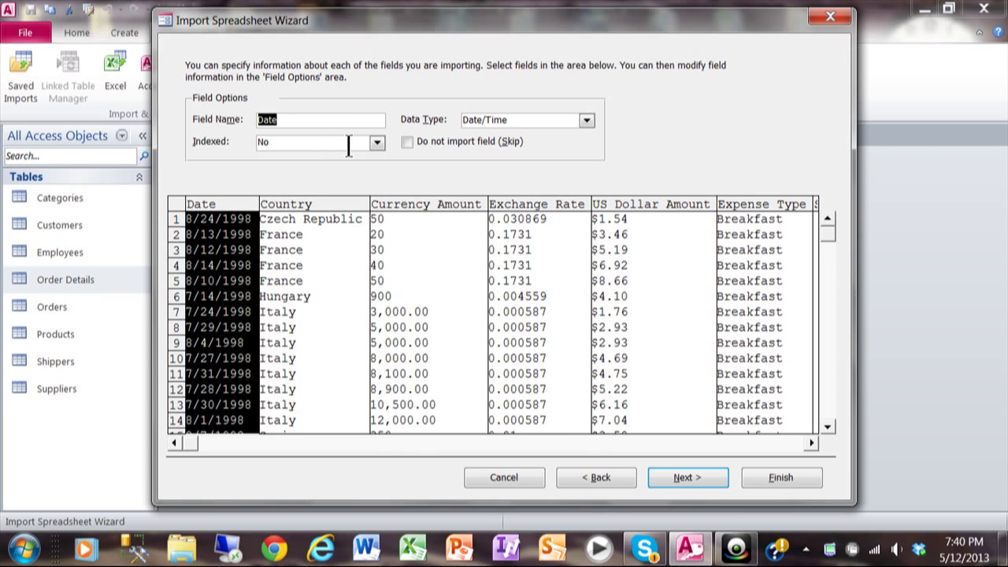
click(377, 142)
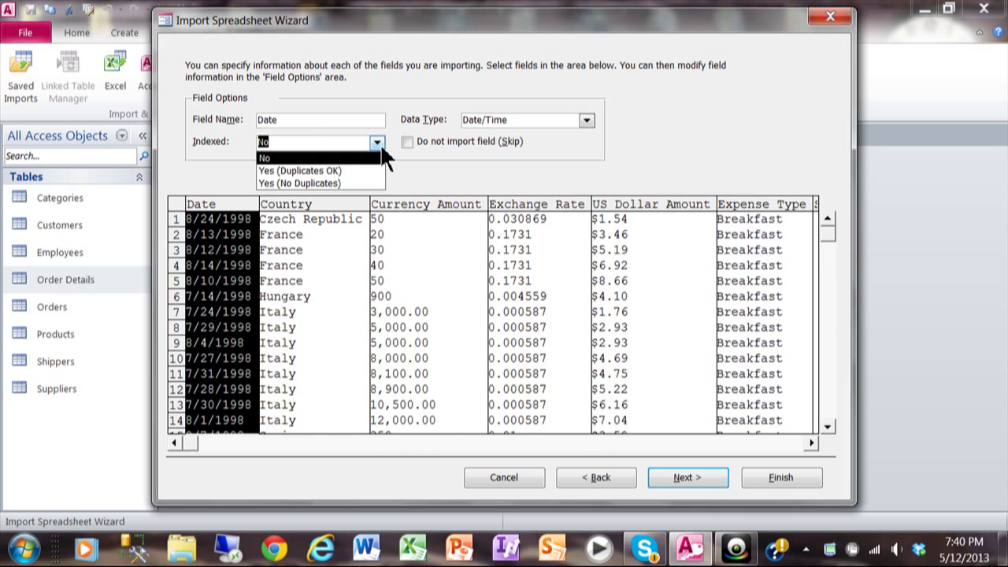
click(379, 143)
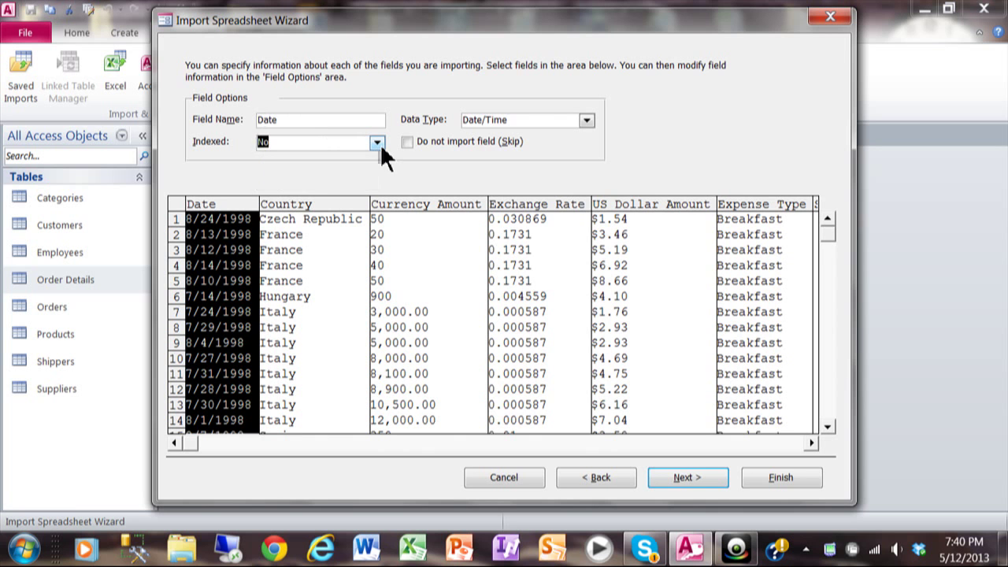
click(587, 119)
click(587, 119)
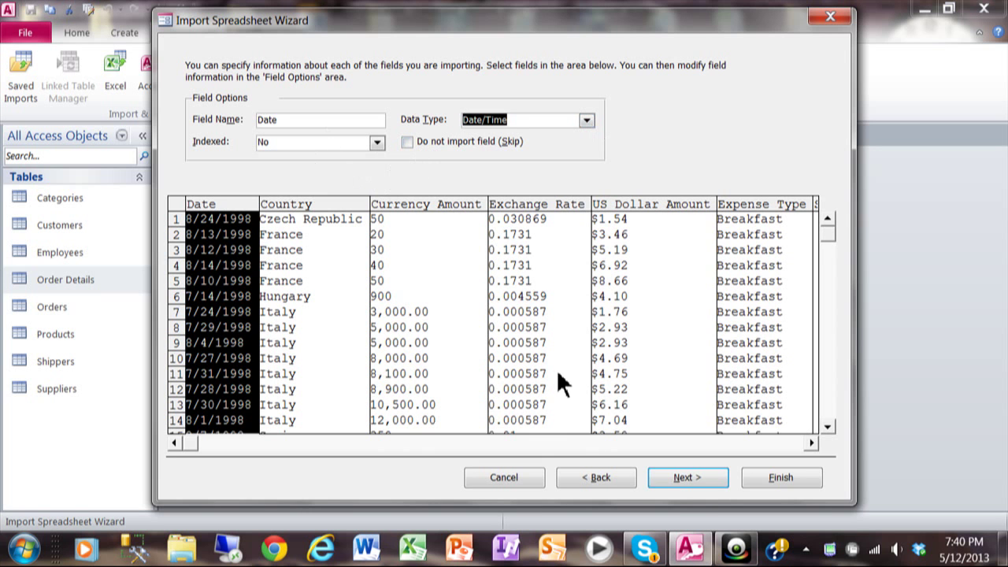
Keep the field options and let Access add the primary key for the new table.
click(674, 479)
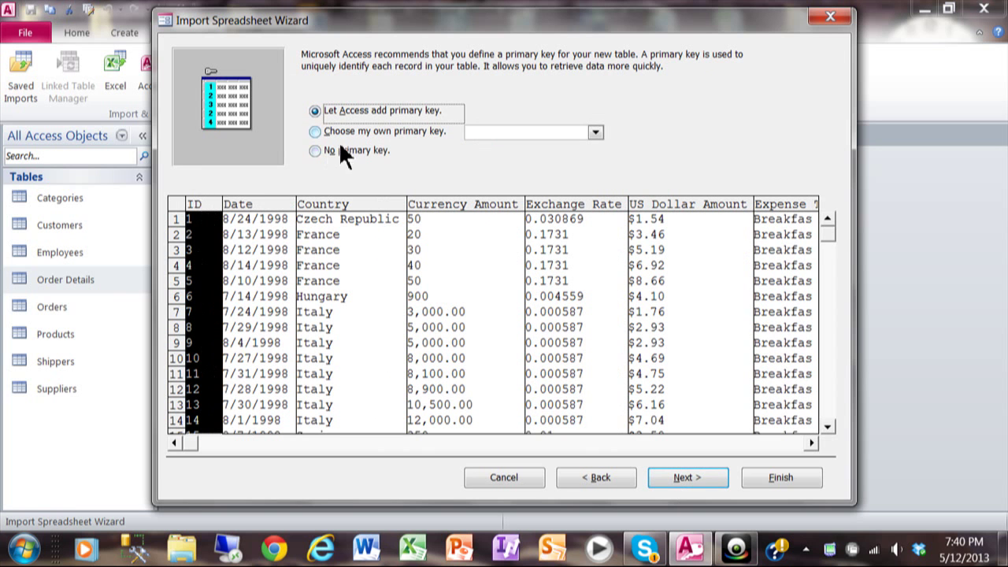
click(315, 131)
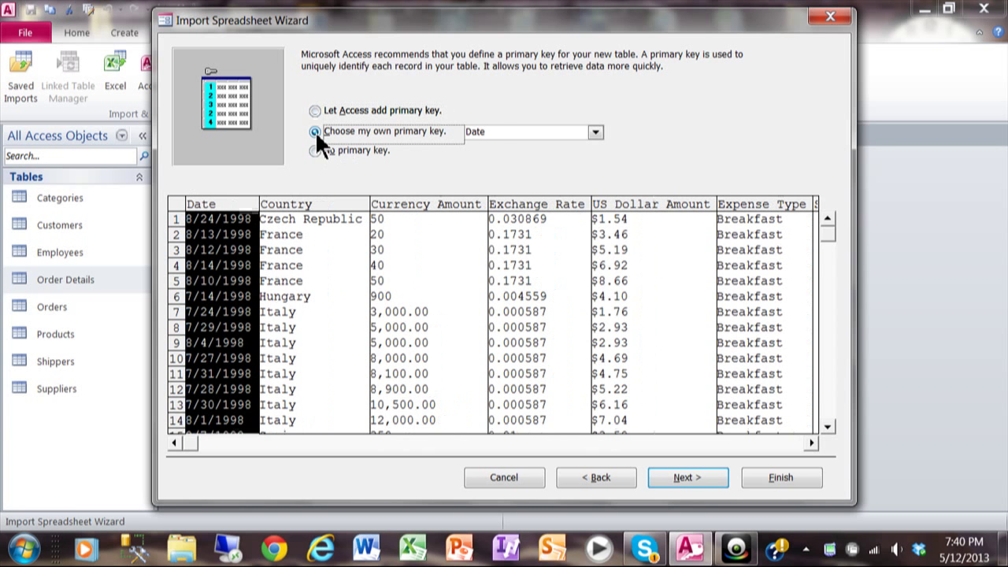
click(597, 133)
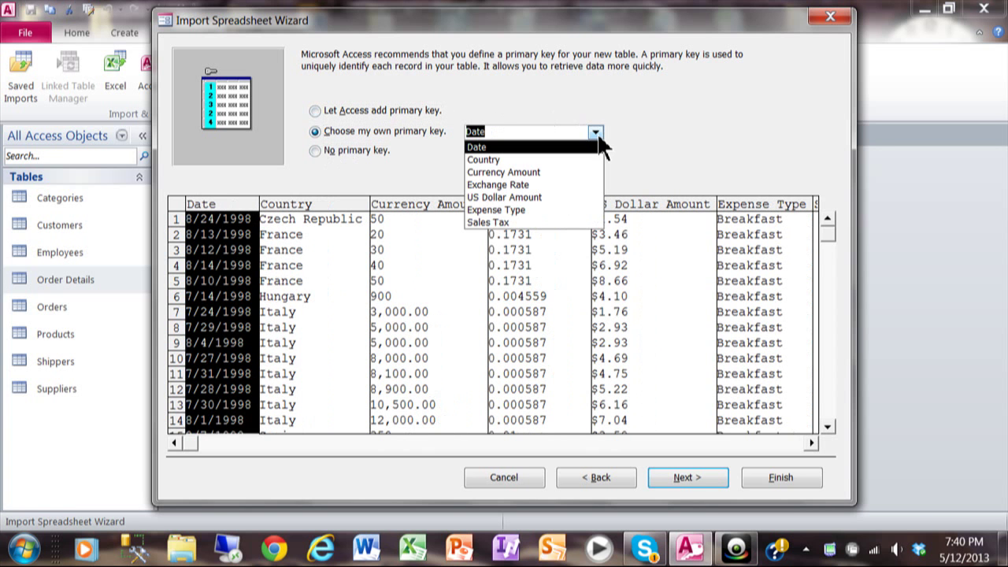
click(626, 93)
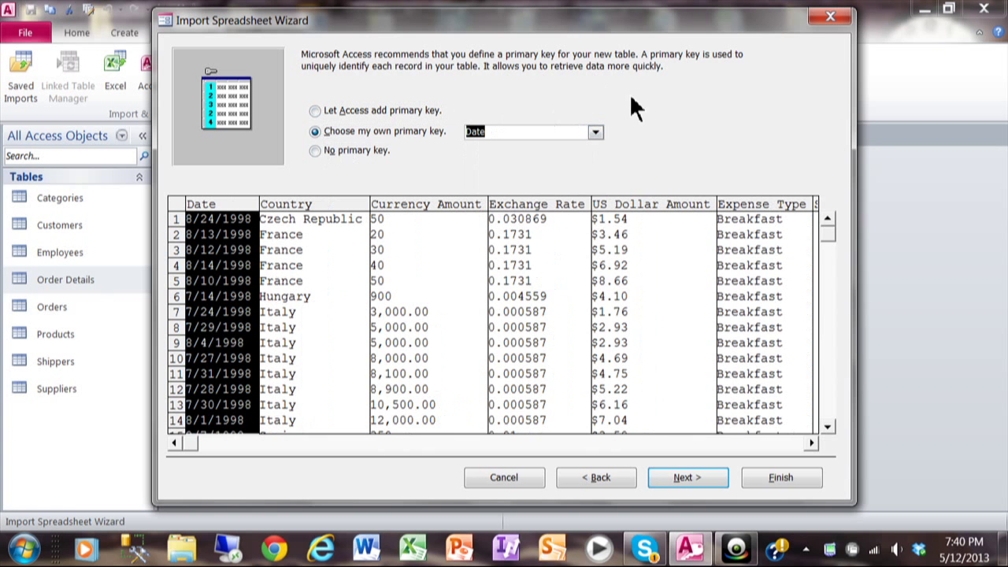
click(319, 152)
click(318, 112)
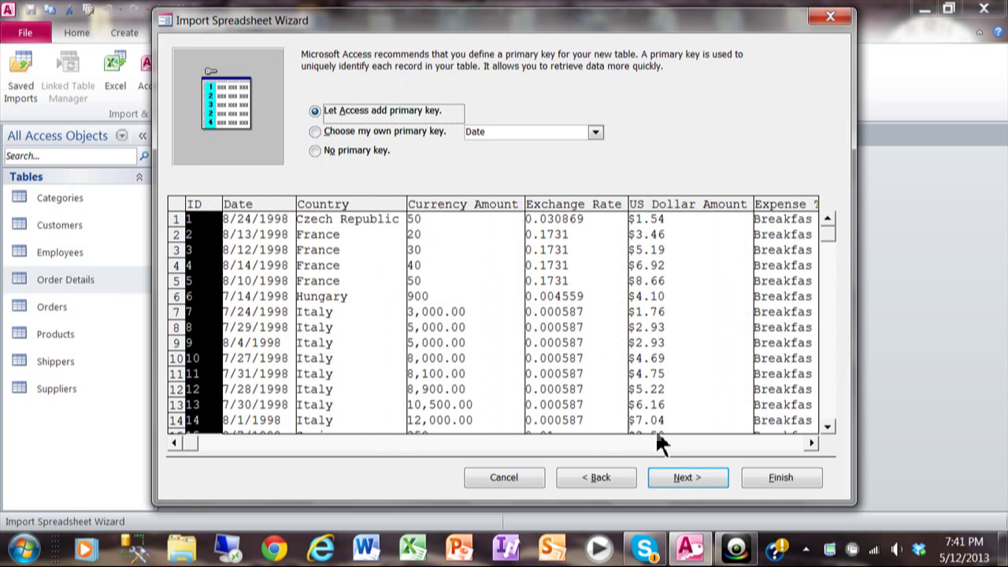
click(674, 478)
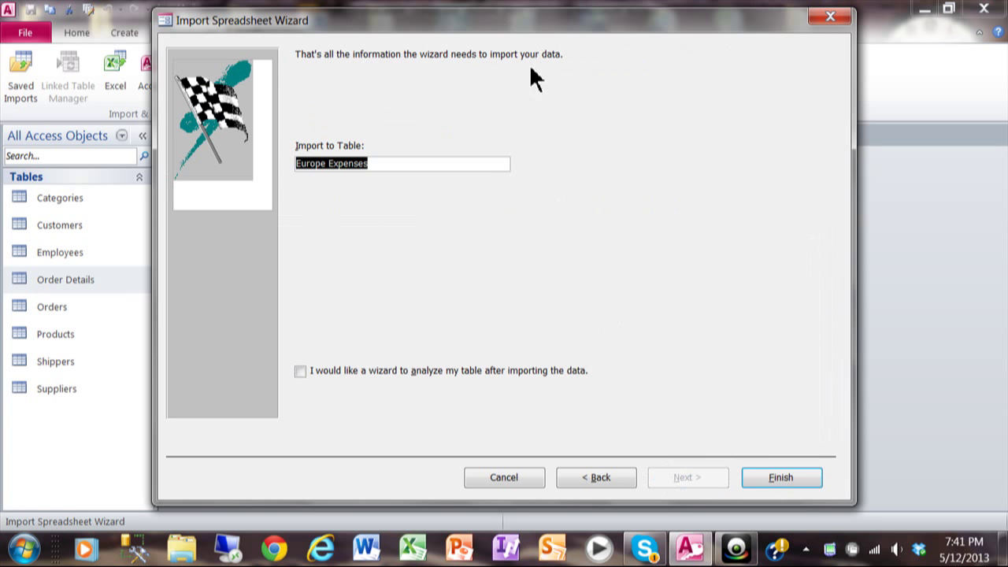
Finish the import into a table named Europe Expenses without saving the import steps, and open the new table.
drag(494, 20, 500, 29)
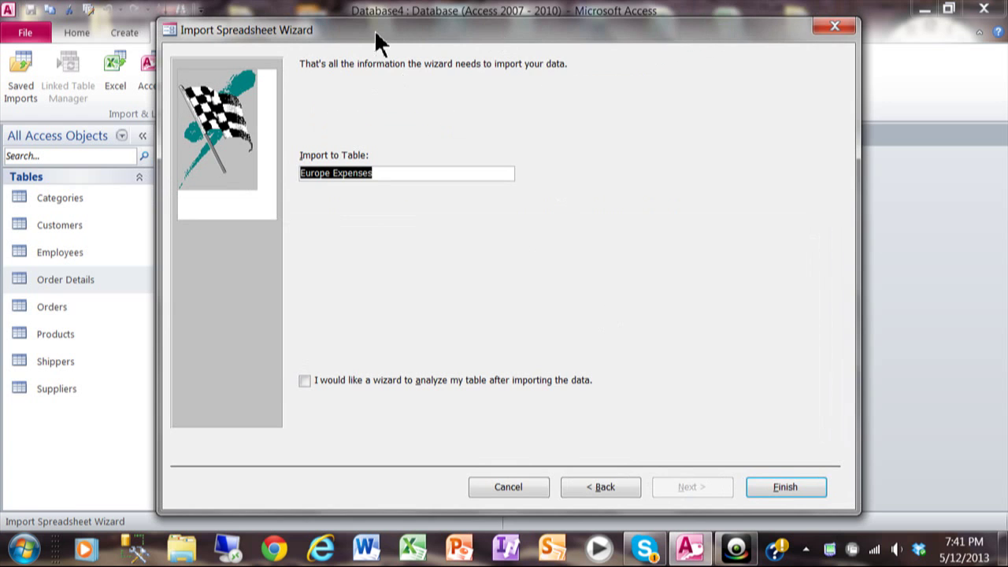
drag(375, 31, 390, 11)
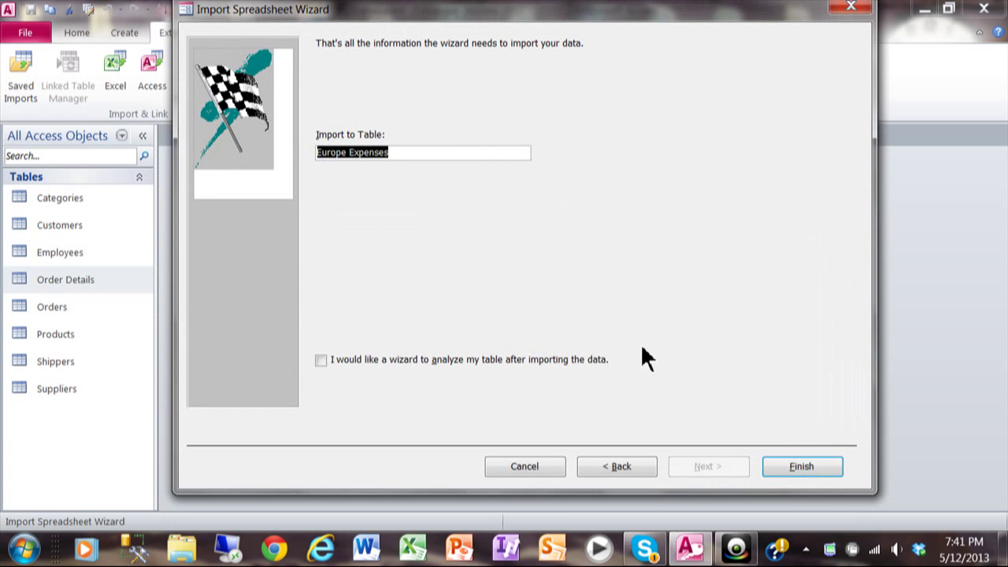
click(797, 467)
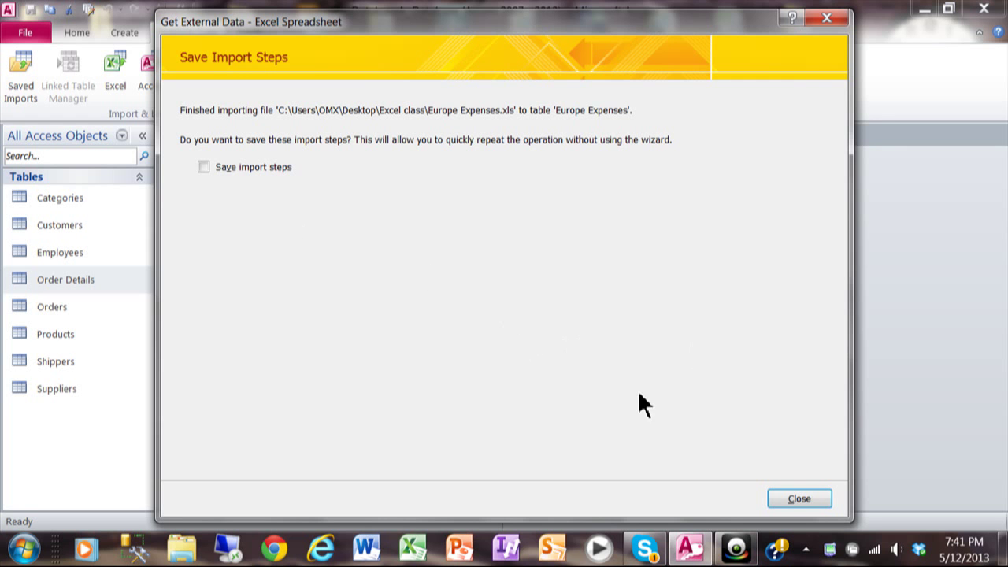
click(789, 497)
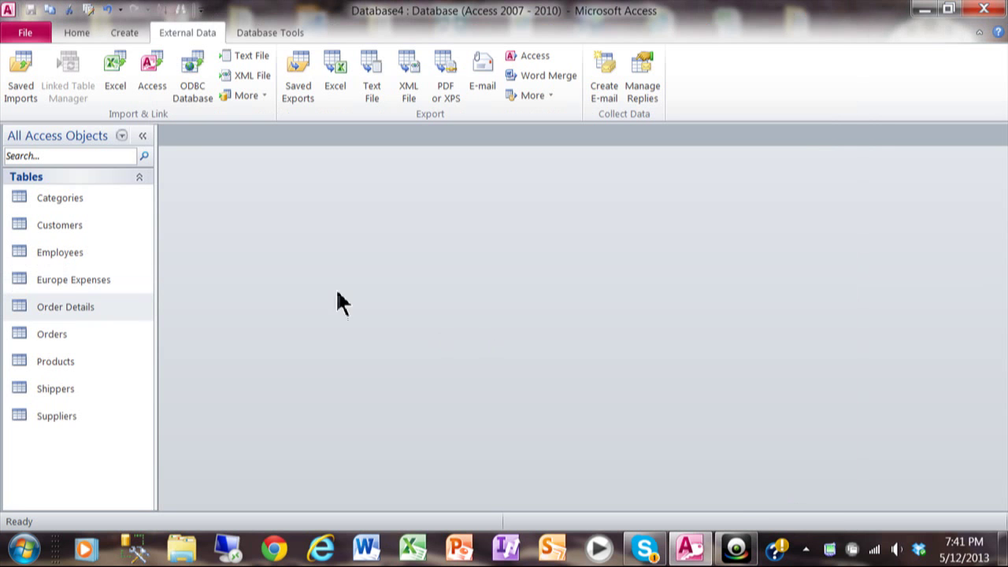
double_click(88, 285)
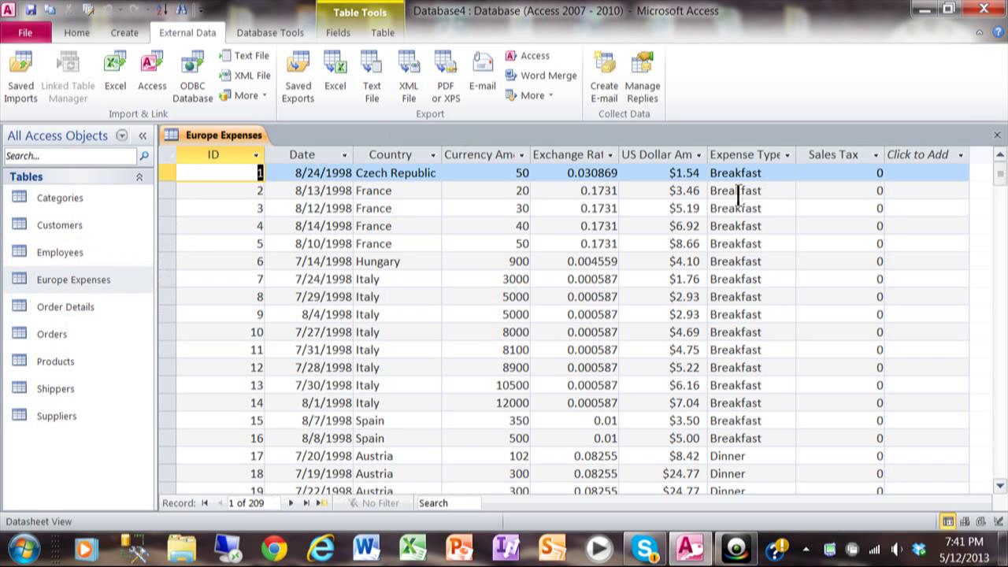
Close the Europe Expenses table and start creating a linked table from the Excel workbook Europe Expenses.xls in the Excel class folder.
click(997, 136)
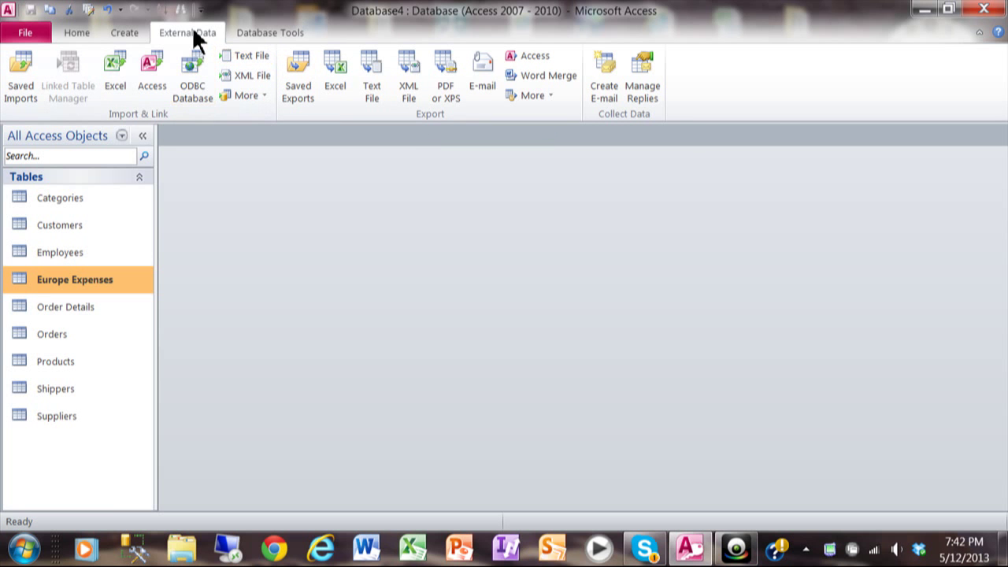
click(111, 68)
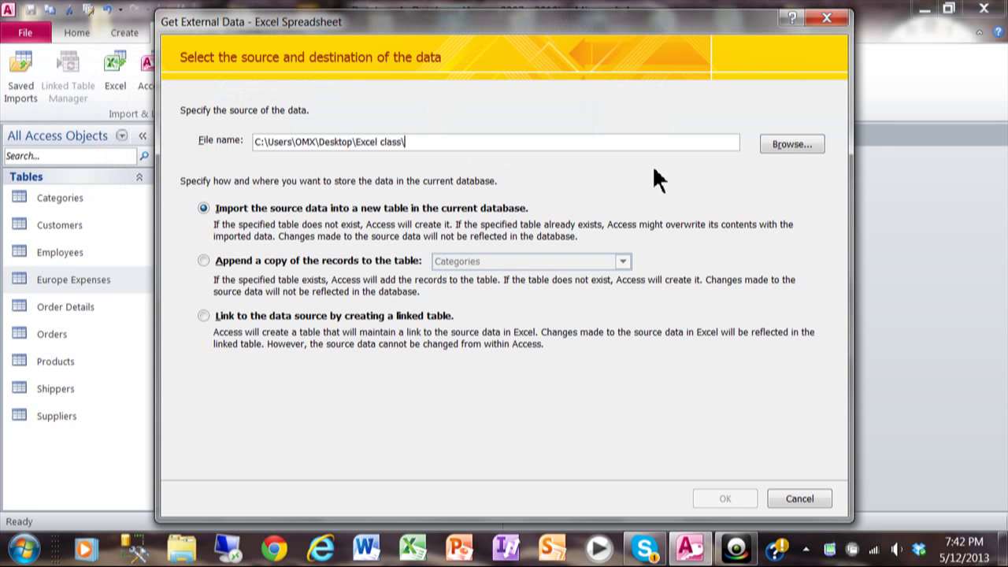
click(785, 144)
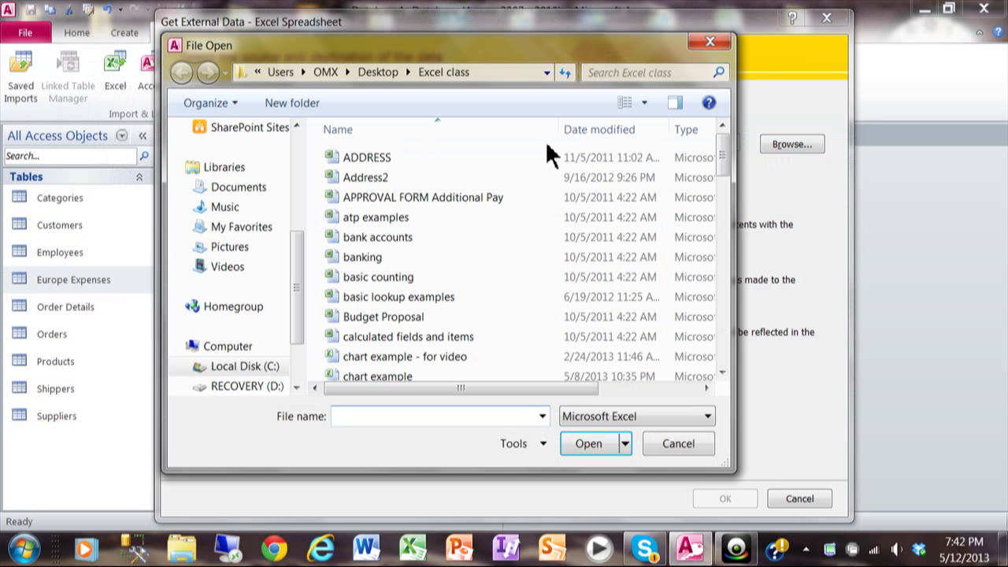
drag(729, 171, 712, 251)
click(414, 172)
double_click(413, 174)
click(204, 317)
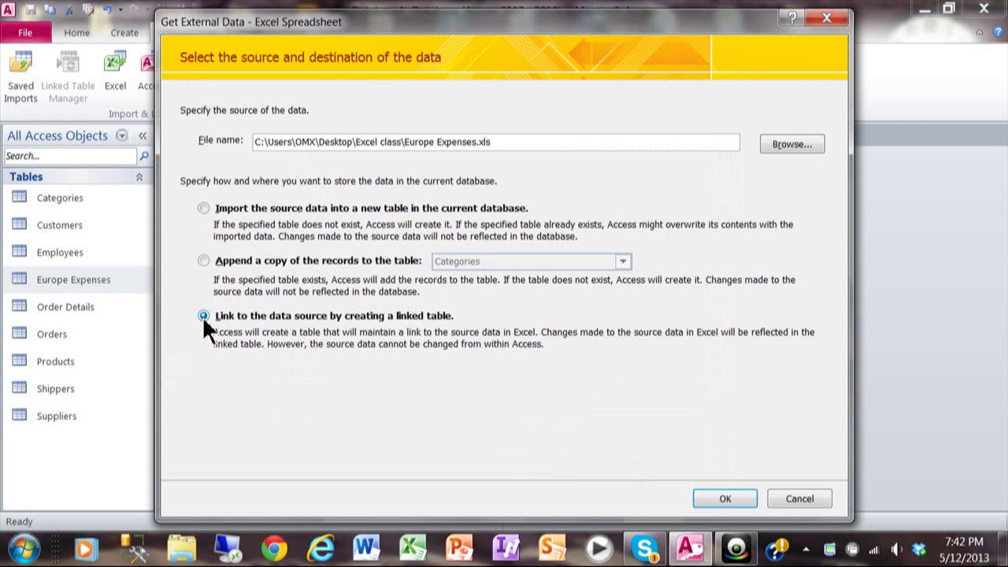
click(725, 509)
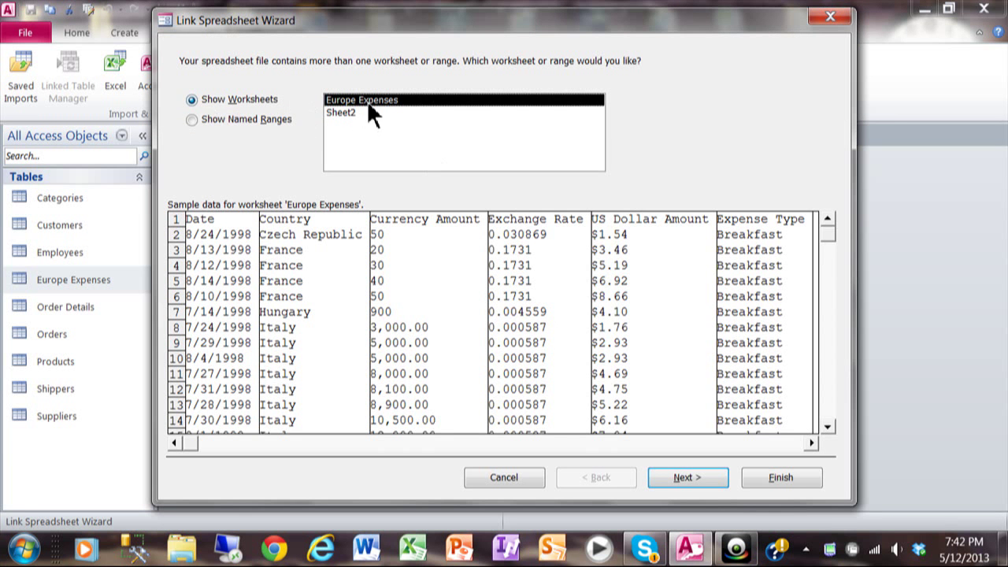
Link the Europe Expenses worksheet with its first row as column headings, naming the linked table Europe Expenses - Linked.
click(686, 479)
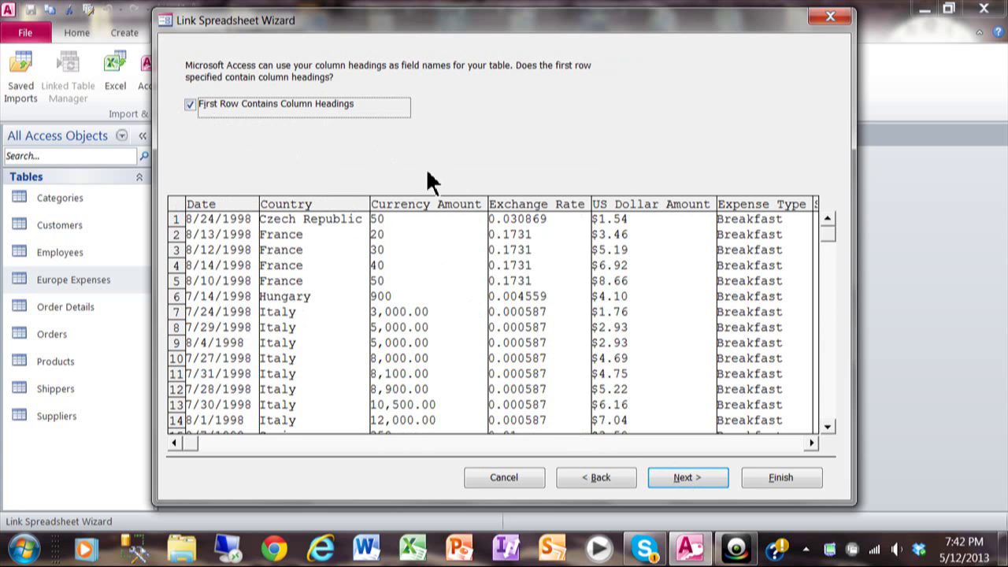
click(687, 477)
click(397, 165)
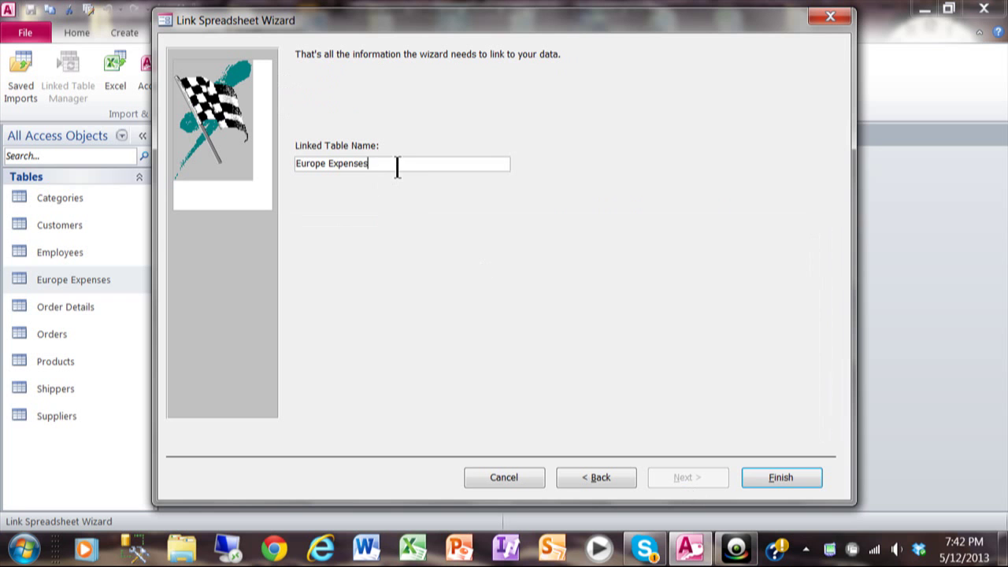
text(- Linked)
click(779, 479)
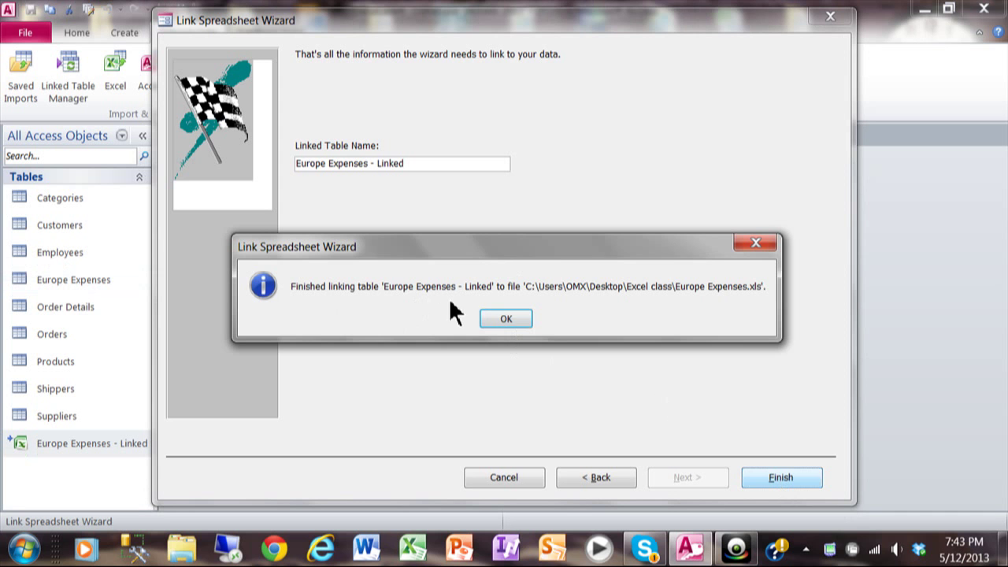
click(505, 318)
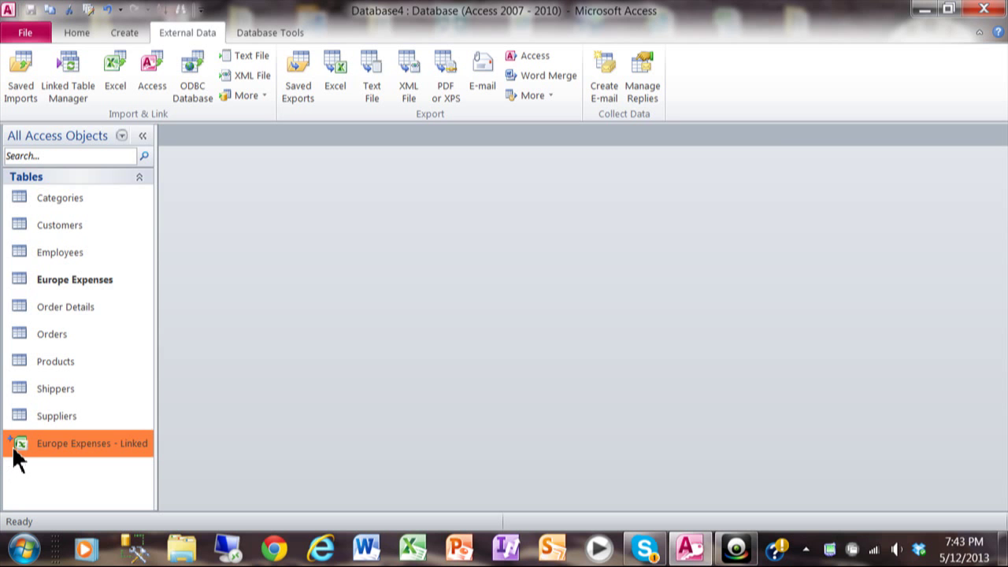
Open the Europe Expenses - Linked table to view its records, and close it again.
mouse_move(11, 447)
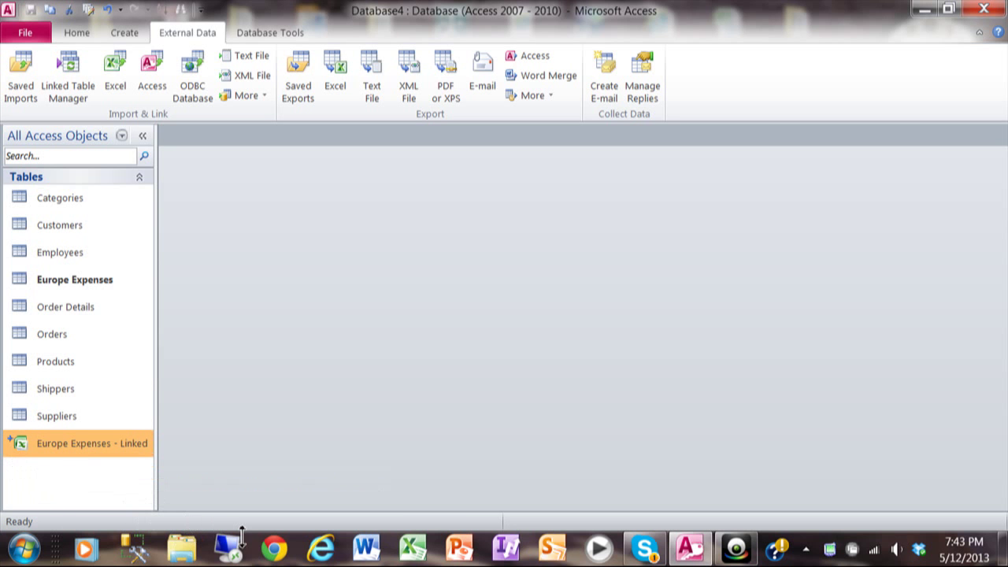
mouse_move(70, 450)
double_click(74, 442)
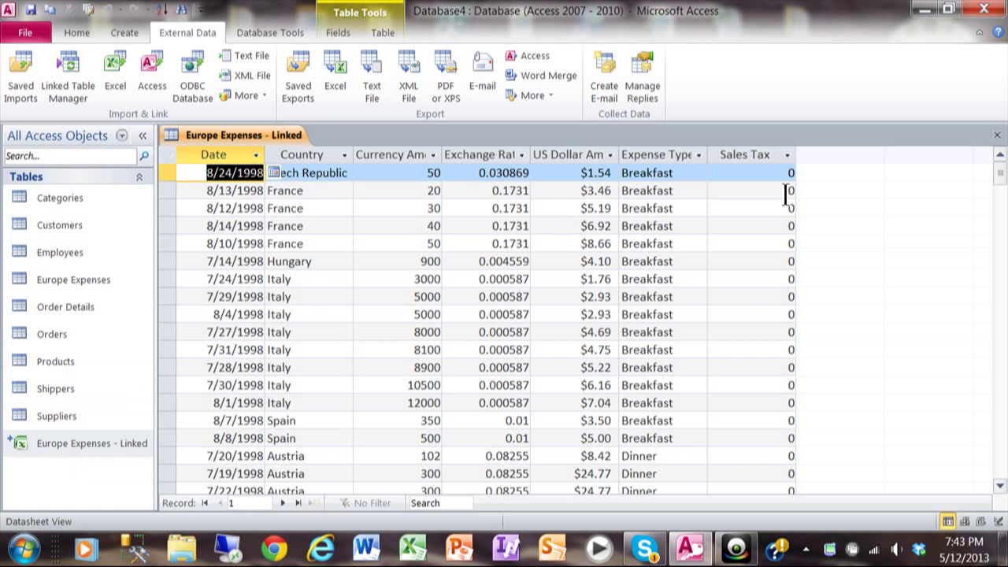
click(997, 136)
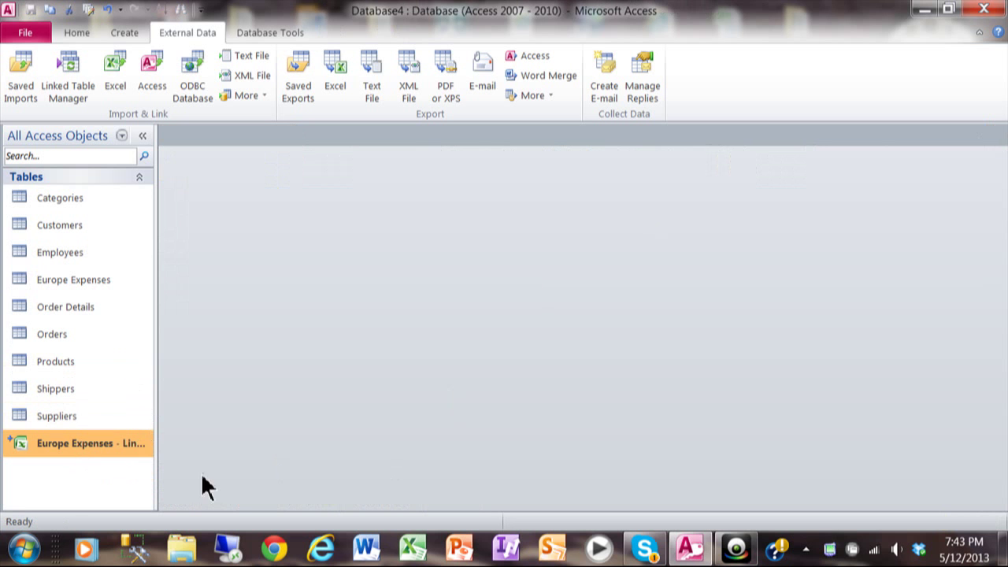
Switch to Excel in a maximized window and open the recent workbook Europe Expenses.
click(412, 550)
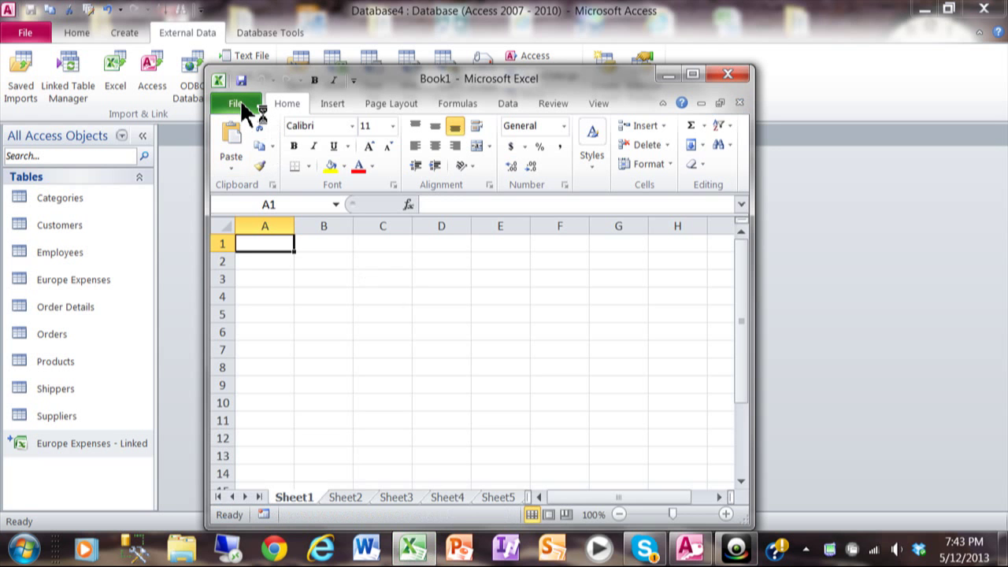
click(693, 74)
click(24, 35)
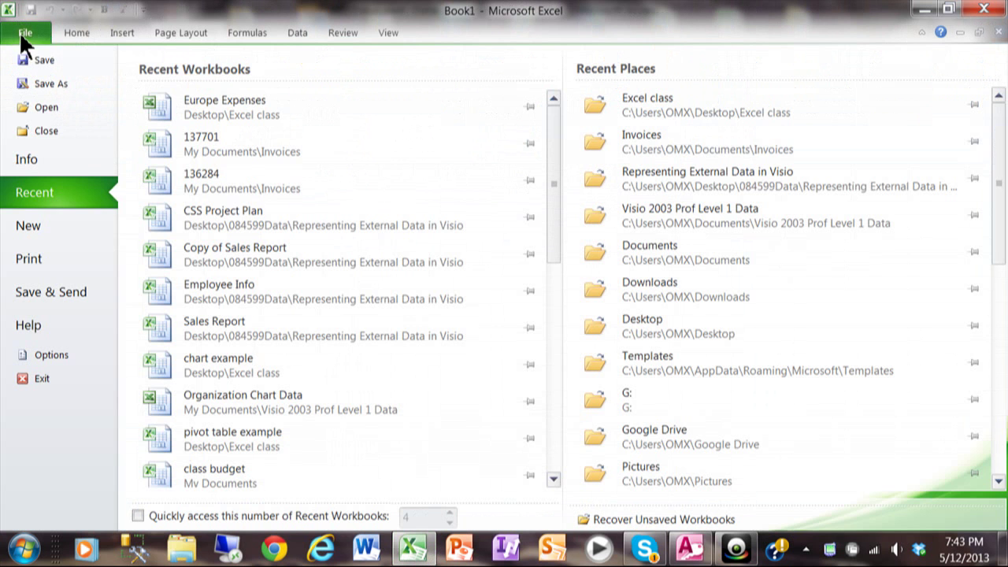
click(210, 110)
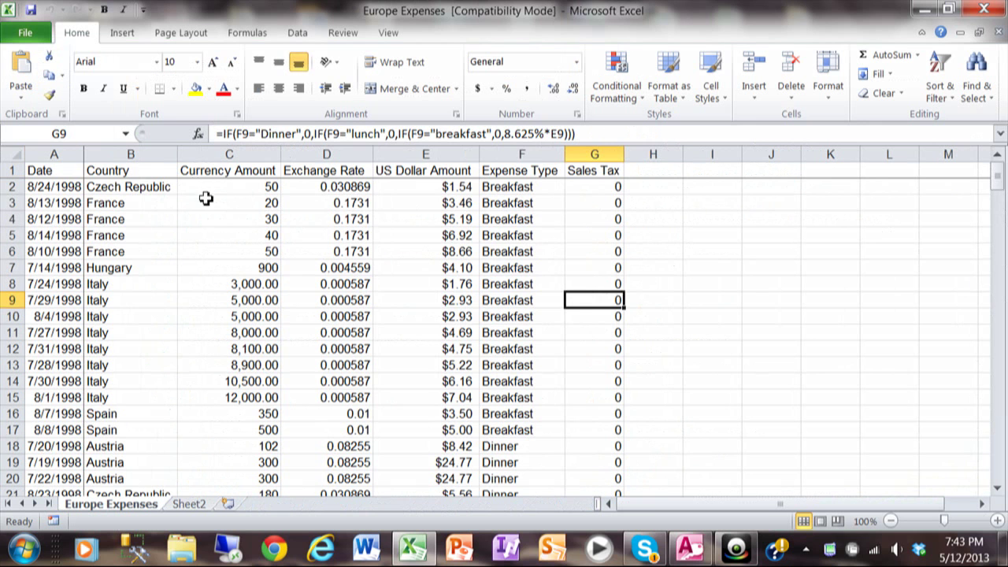
Change the first record's date to 5/12/2013 and its country to United States, and close Excel with the changes saved.
click(68, 187)
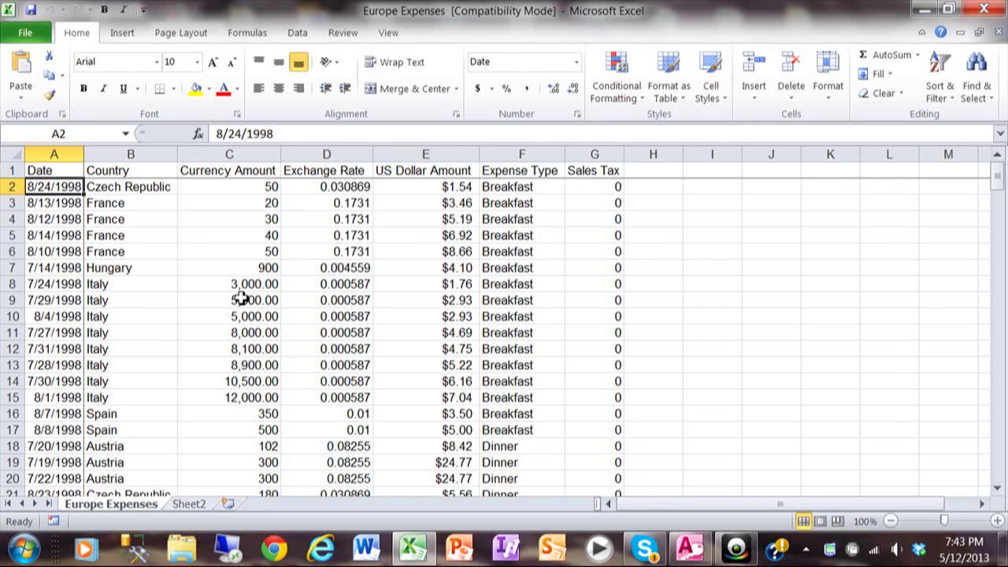
key(ctrl+semicolon)
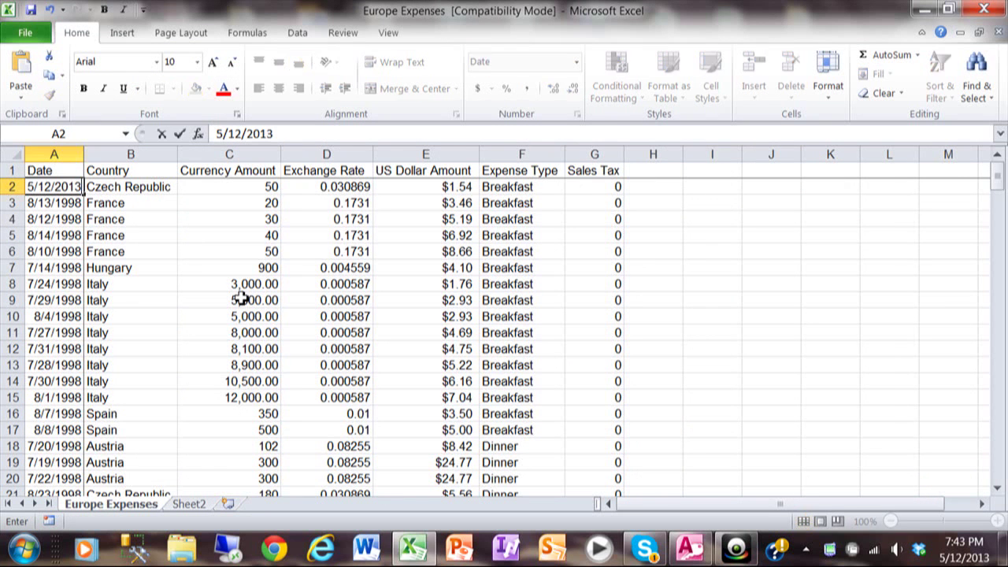
key(Tab)
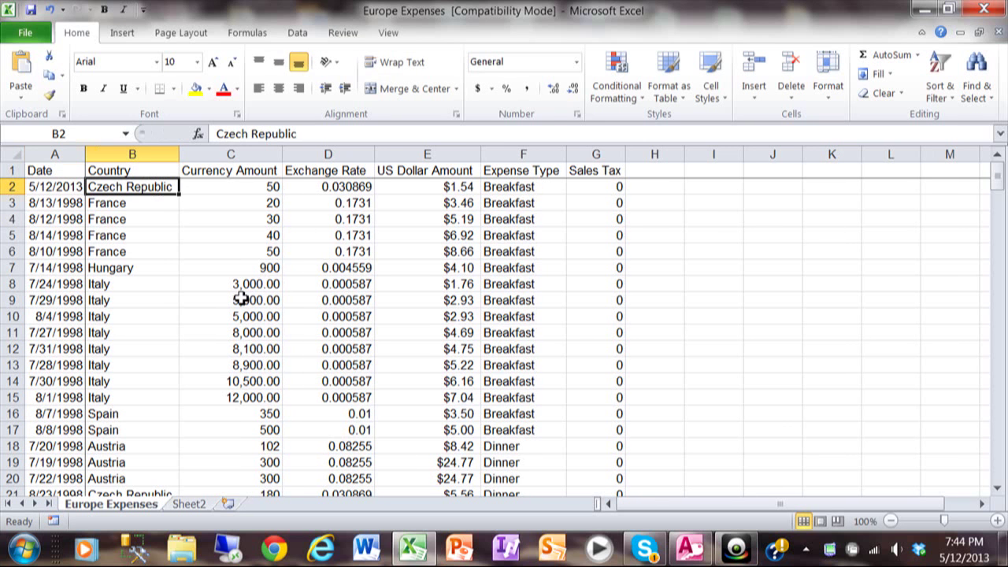
text(United States)
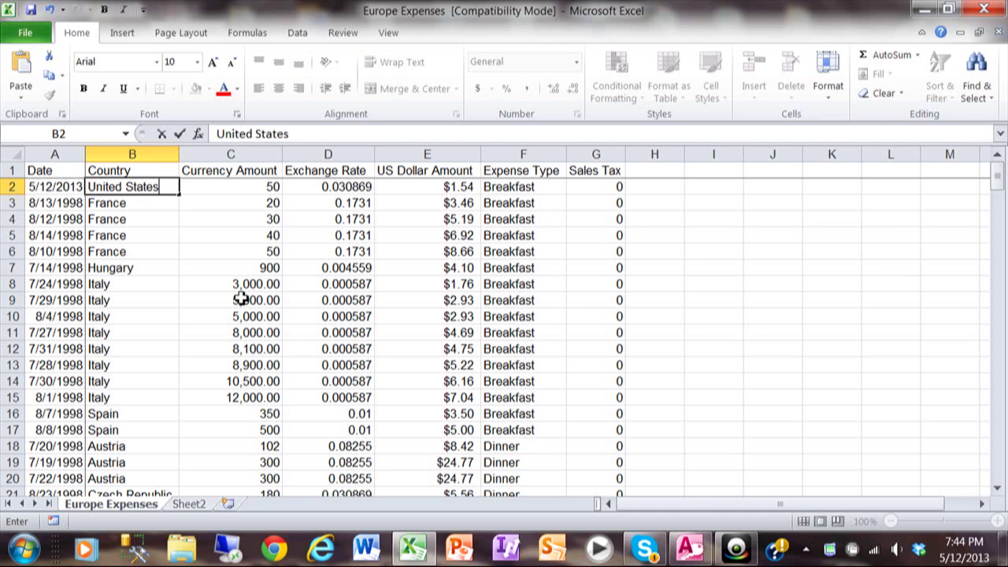
key(Return)
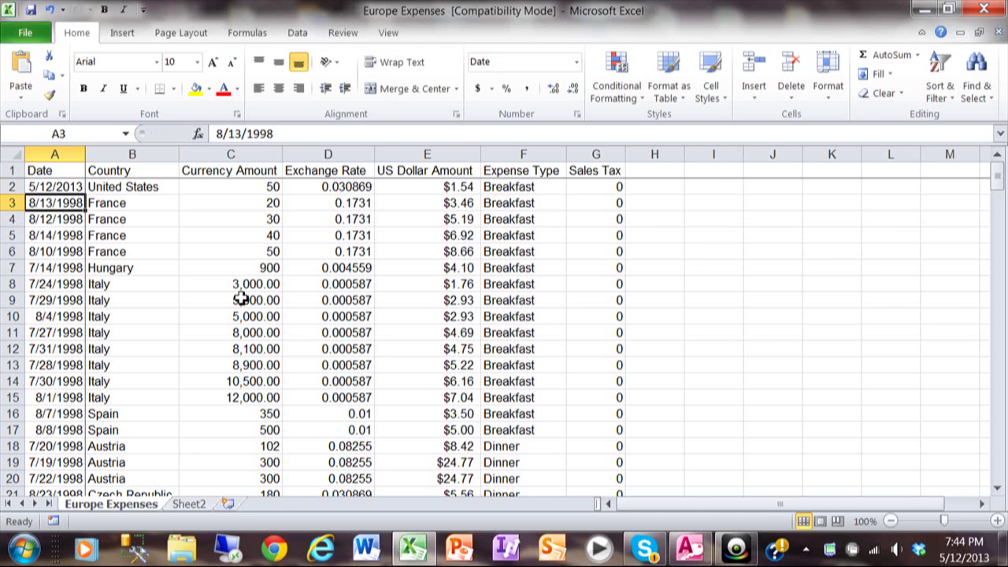
click(982, 11)
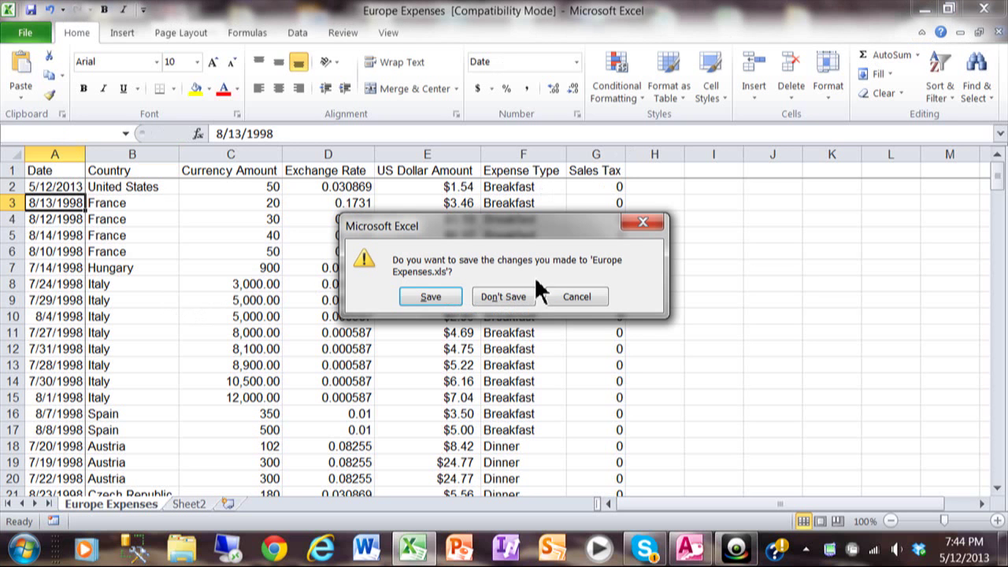
click(431, 299)
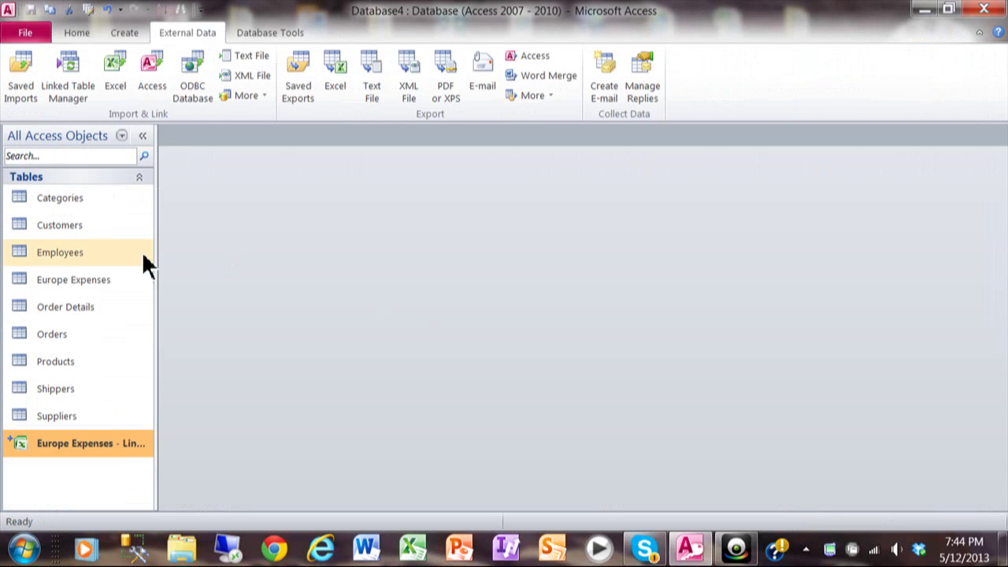
Compare the first record in the imported Europe Expenses table with the one in the Europe Expenses - Linked table, leaving the linked table open.
double_click(94, 282)
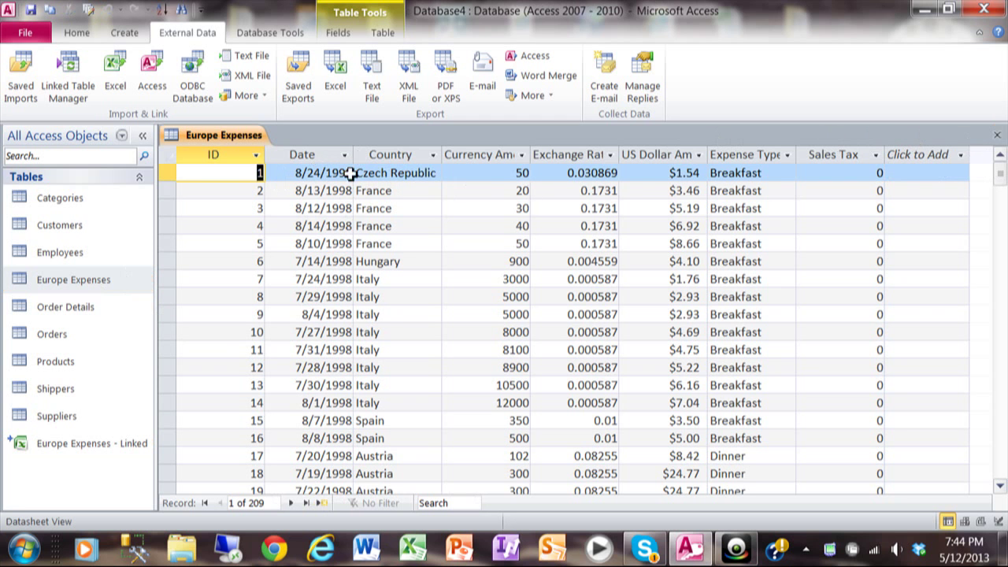
click(996, 137)
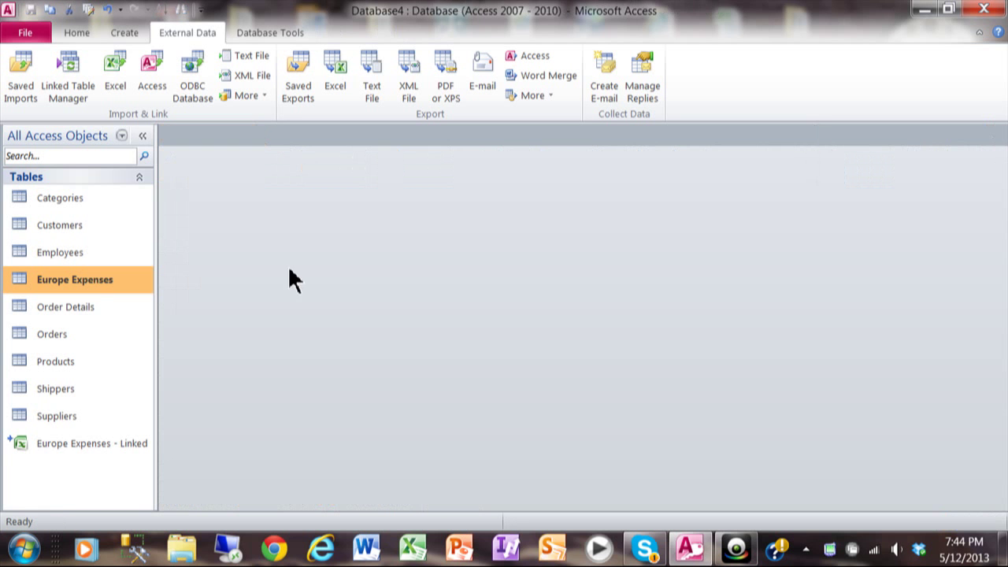
double_click(119, 447)
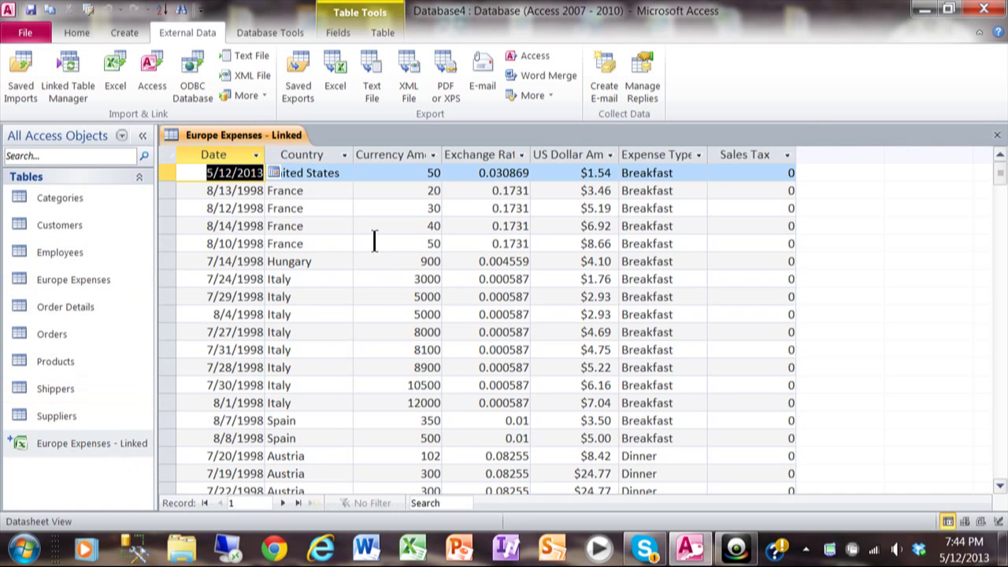